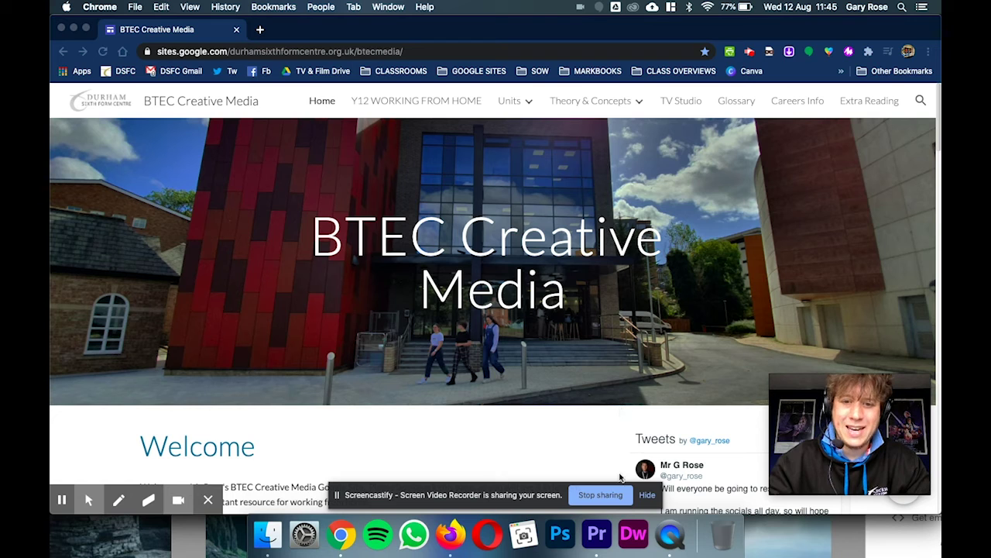
Try the GARY PREFERED and Color workspaces, then settle on MY PREFERED WORKSPACE
left_click(597, 536)
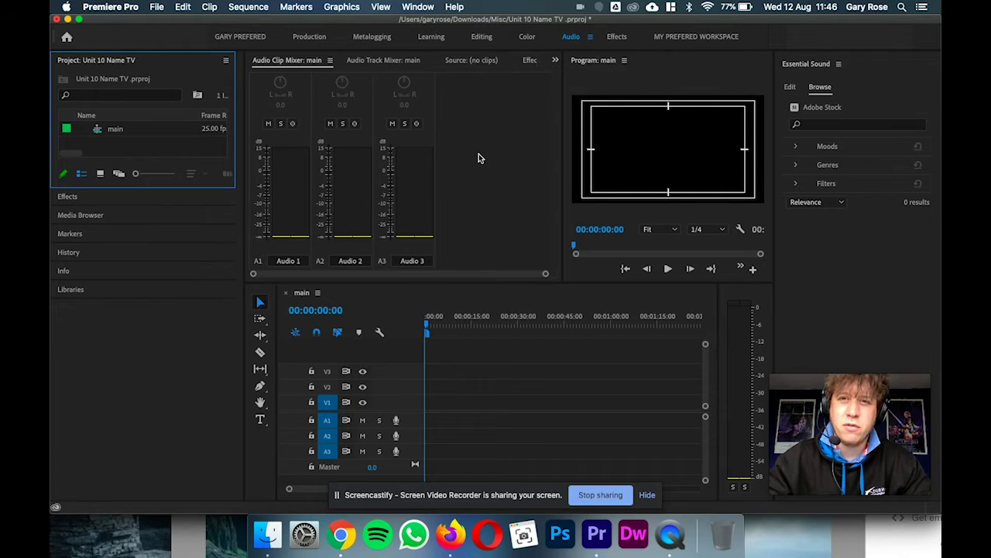
left_click(255, 37)
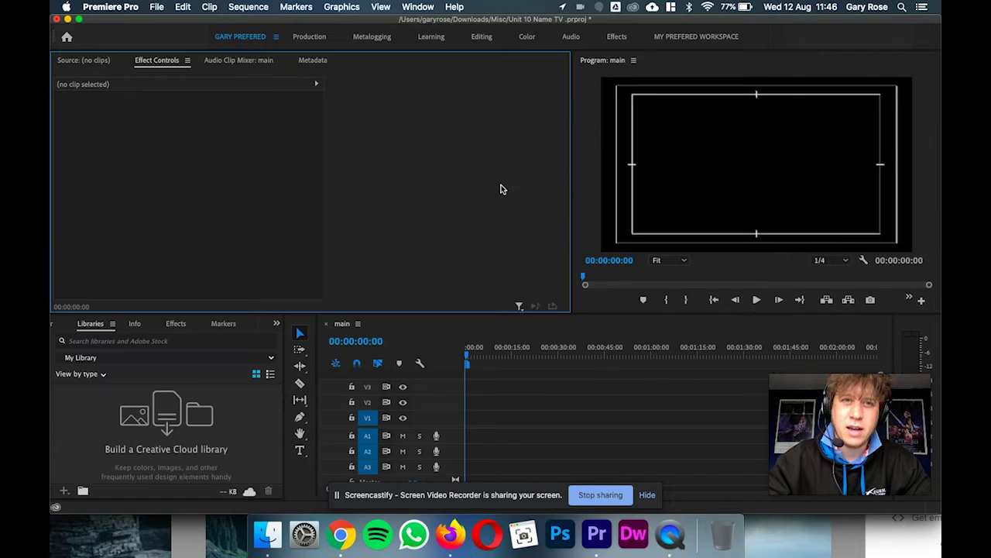
left_click(670, 37)
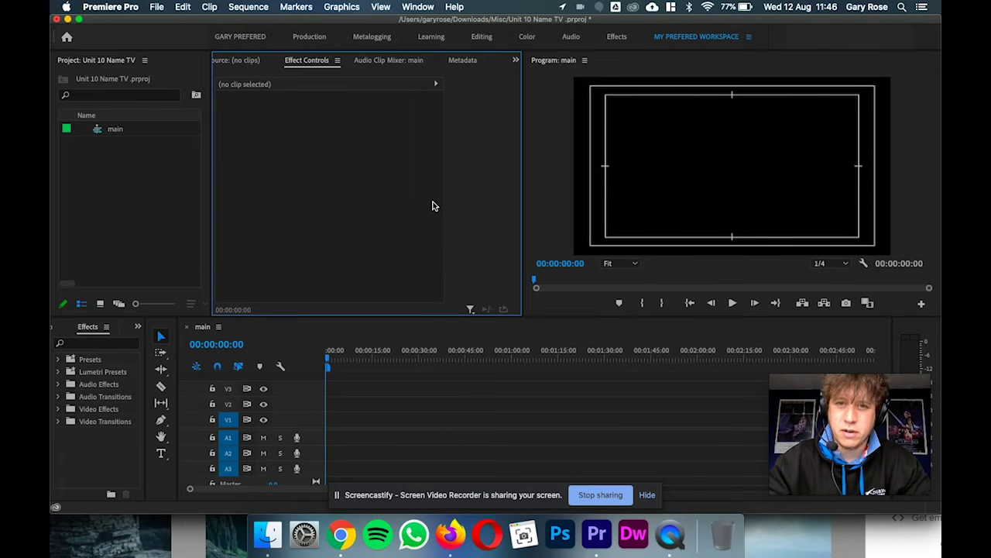
left_click(526, 39)
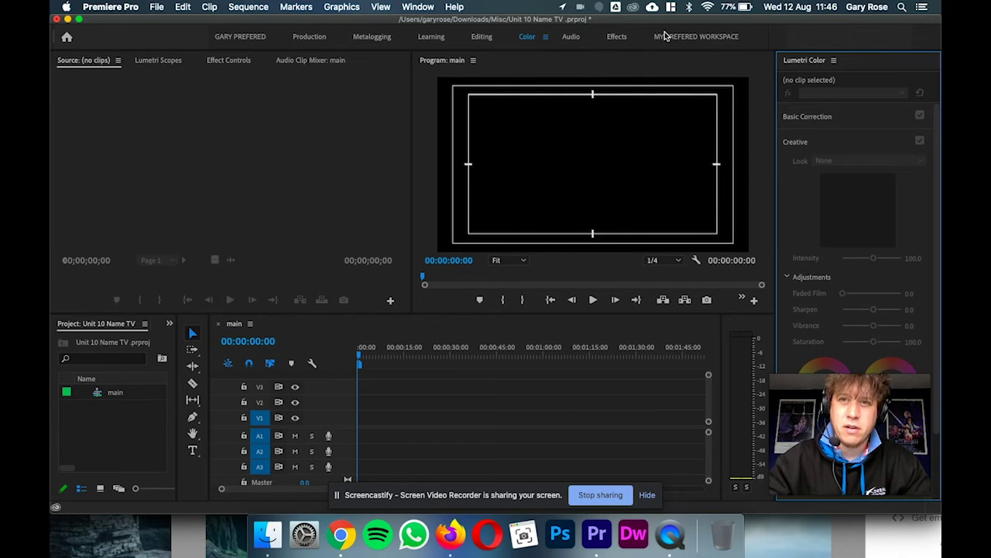
left_click(670, 38)
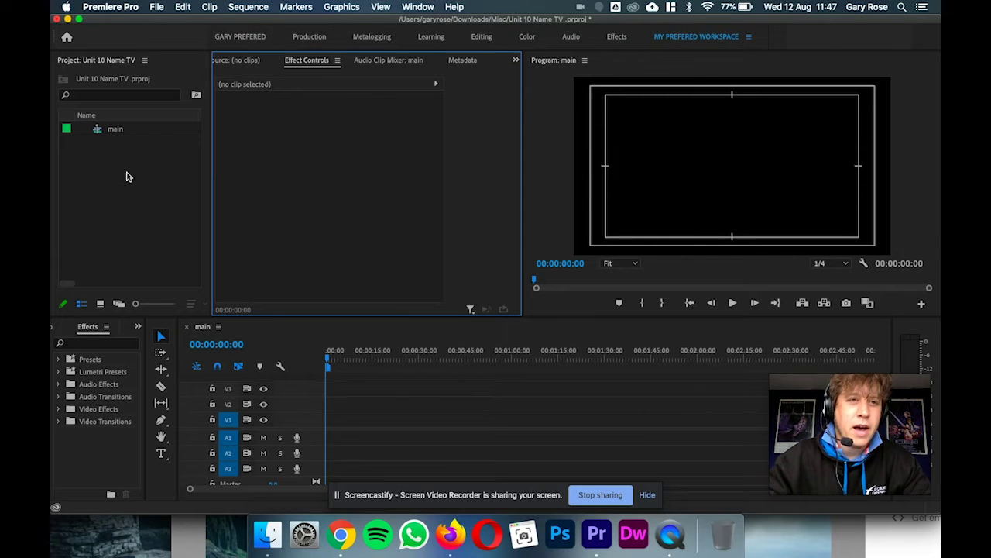
right_click(110, 178)
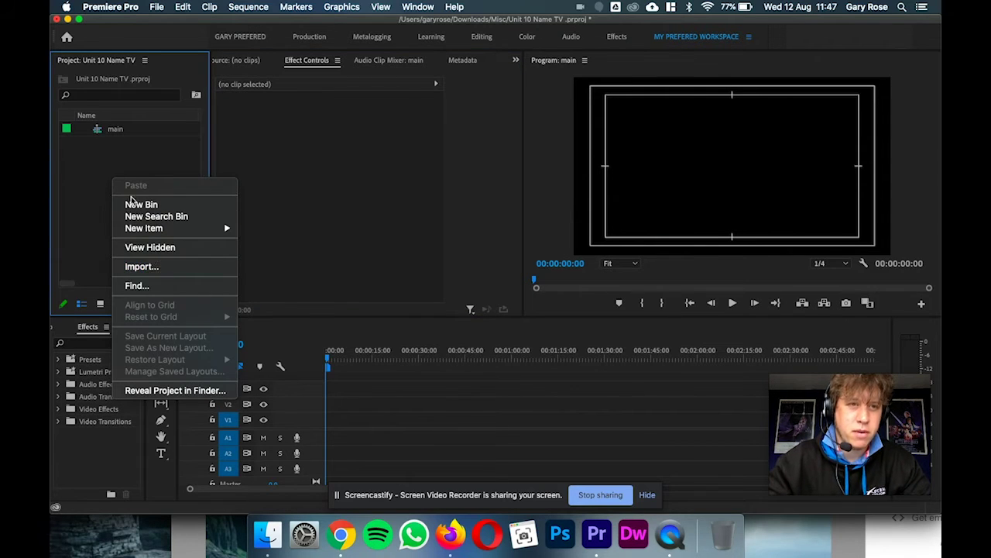
left_click(104, 161)
left_click(157, 7)
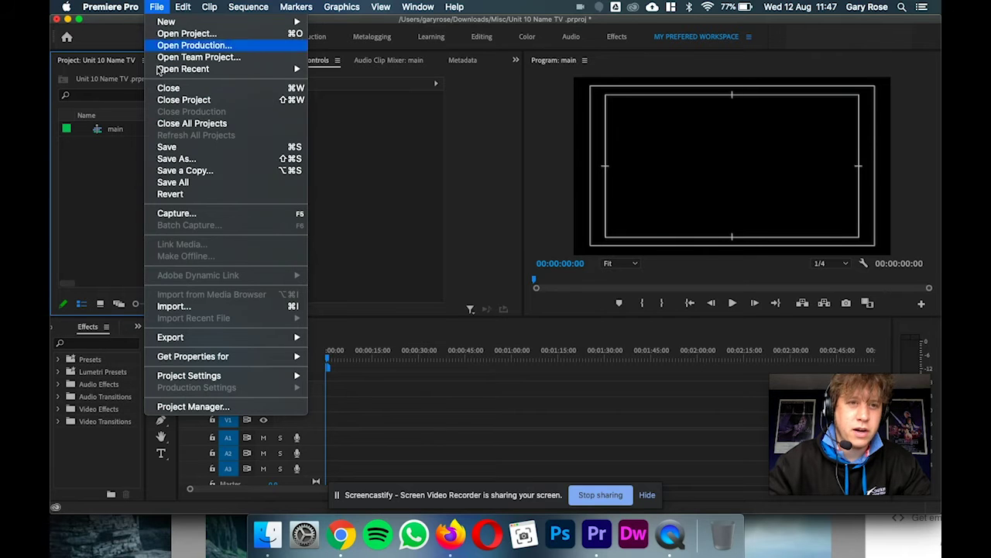
left_click(170, 306)
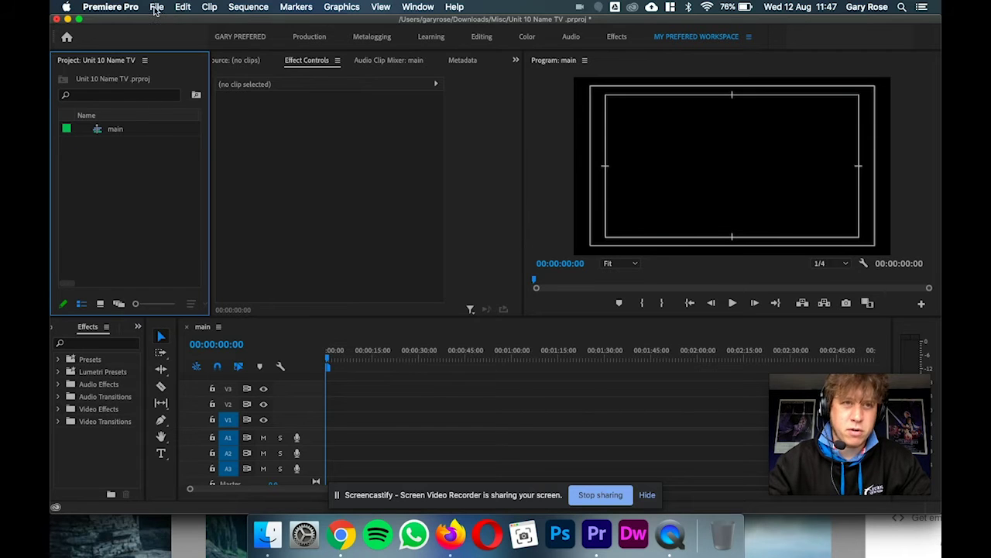
left_click(156, 7)
left_click(116, 203)
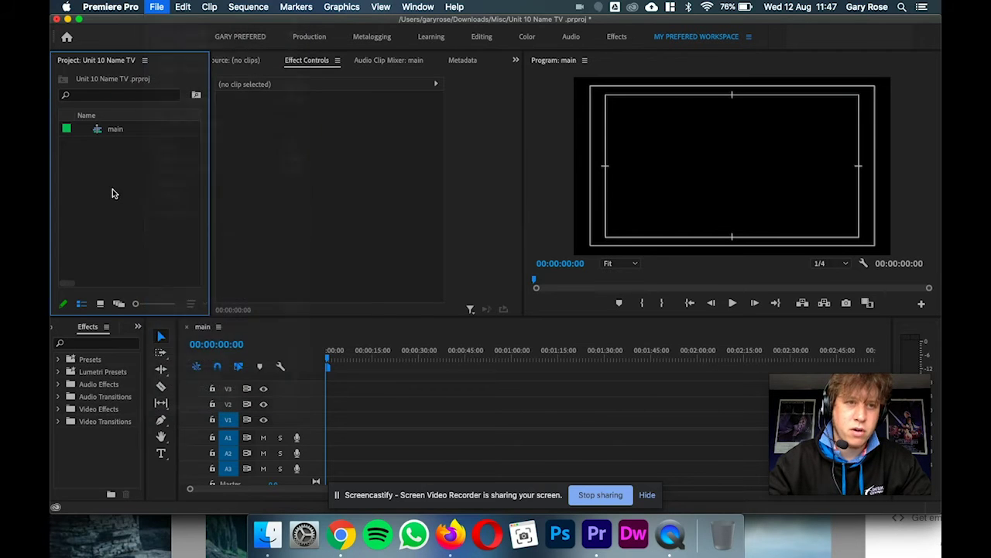
Import DJI_0006.MP4 from UDISK > DCIM > 100MEDIA into the project
right_click(112, 189)
left_click(155, 277)
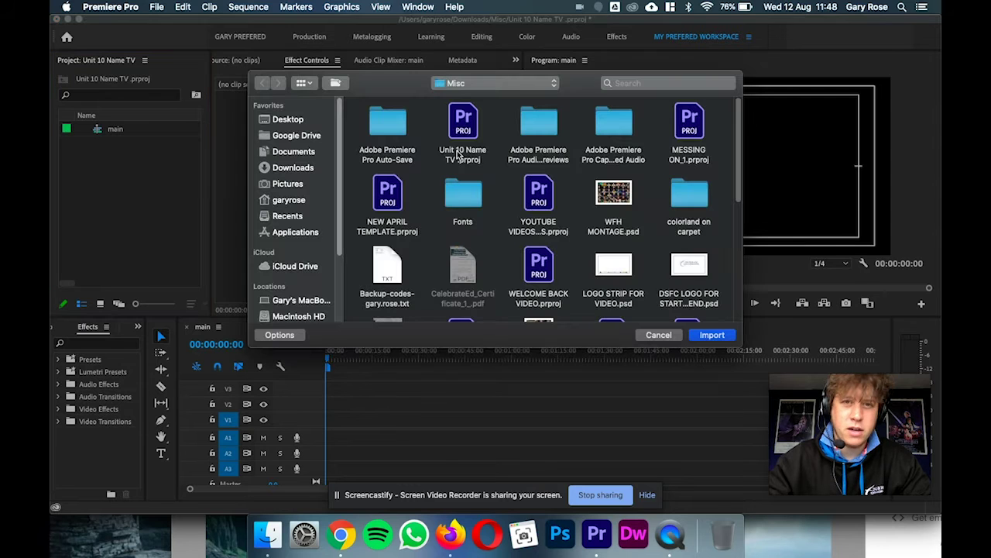
left_click_drag(404, 82, 436, 73)
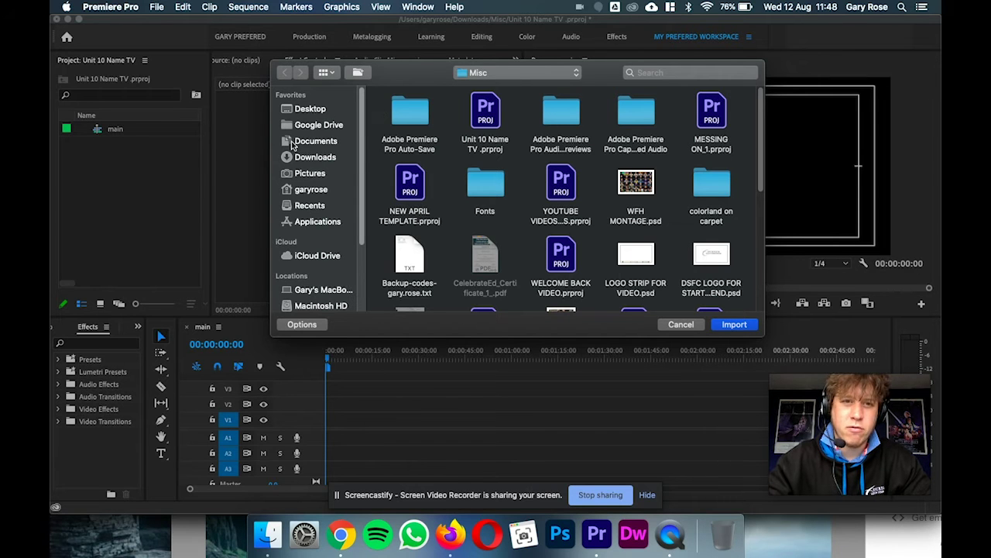
left_click(316, 114)
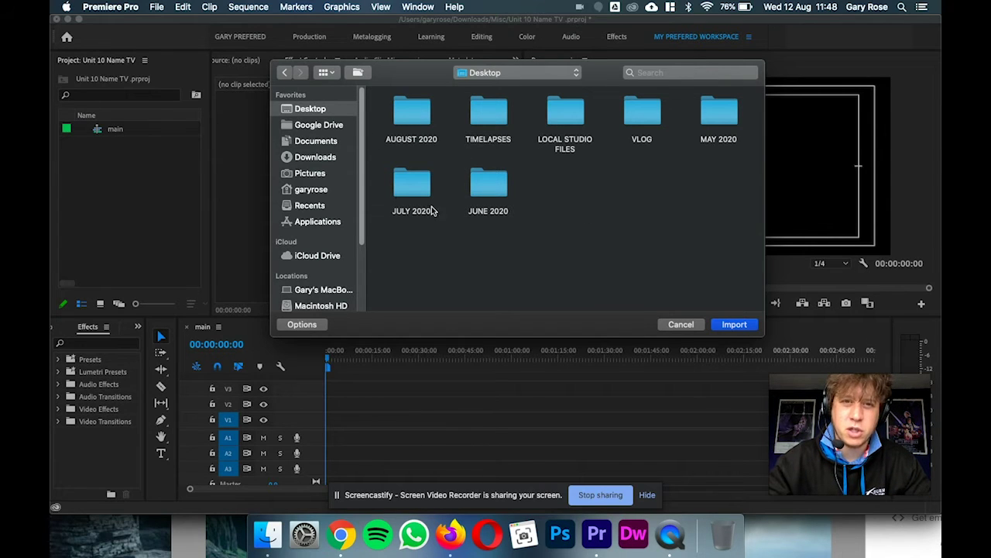
scroll(320, 248, "down", 3)
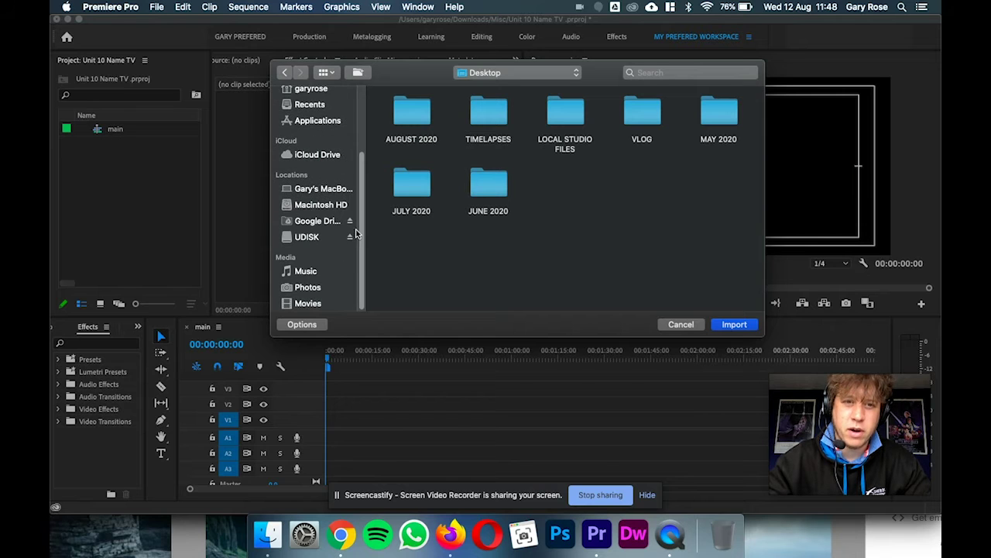
left_click(309, 241)
double_click(403, 112)
left_click(411, 115)
double_click(410, 115)
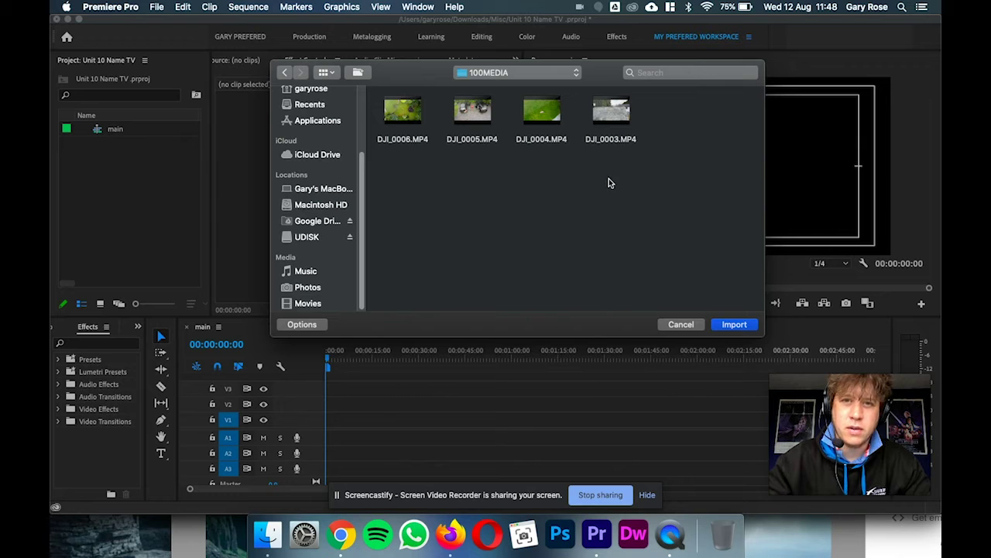
left_click(393, 113)
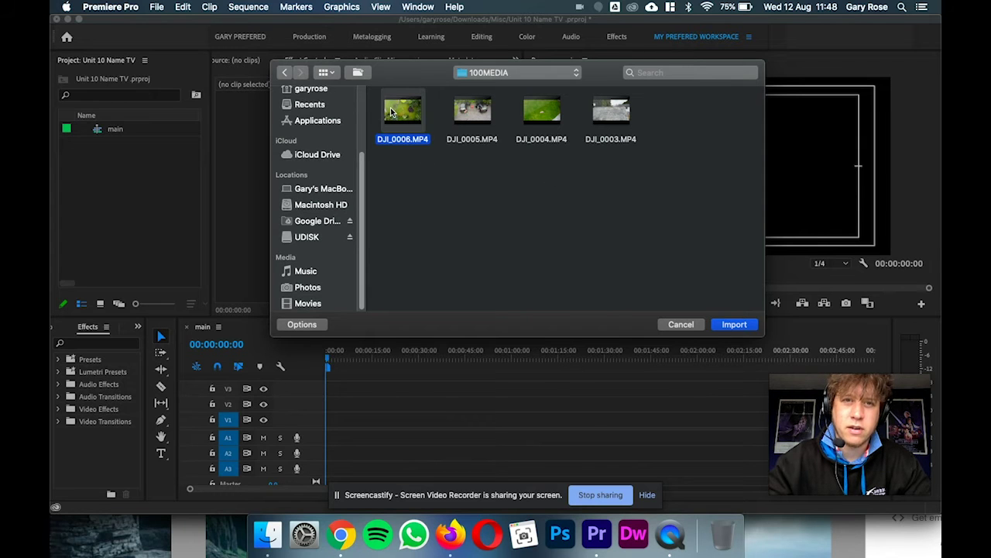
left_click(733, 326)
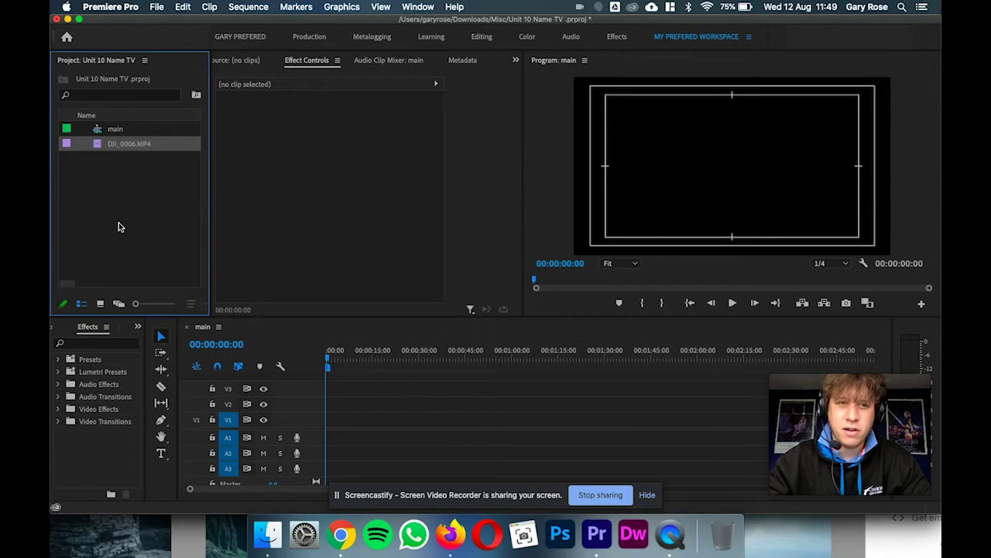
Check the imported DJI_0006.MP4 clip and the main sequence in the Project panel
left_click(118, 226)
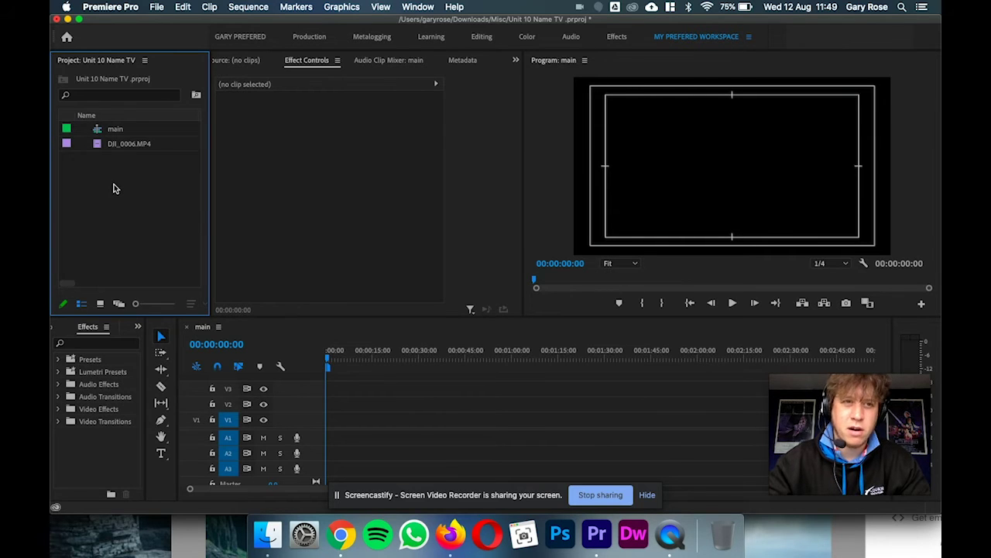
left_click(100, 144)
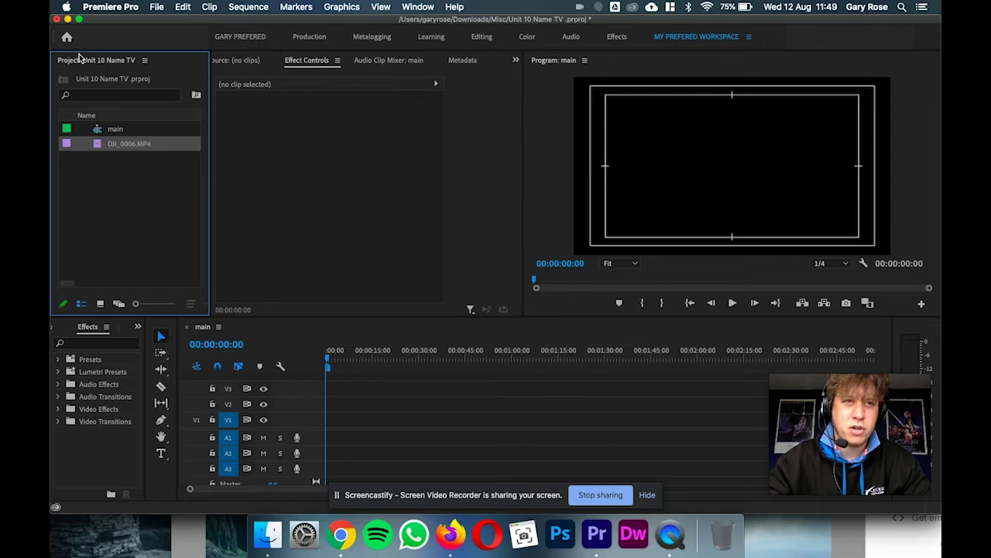
left_click(105, 131)
left_click(105, 147)
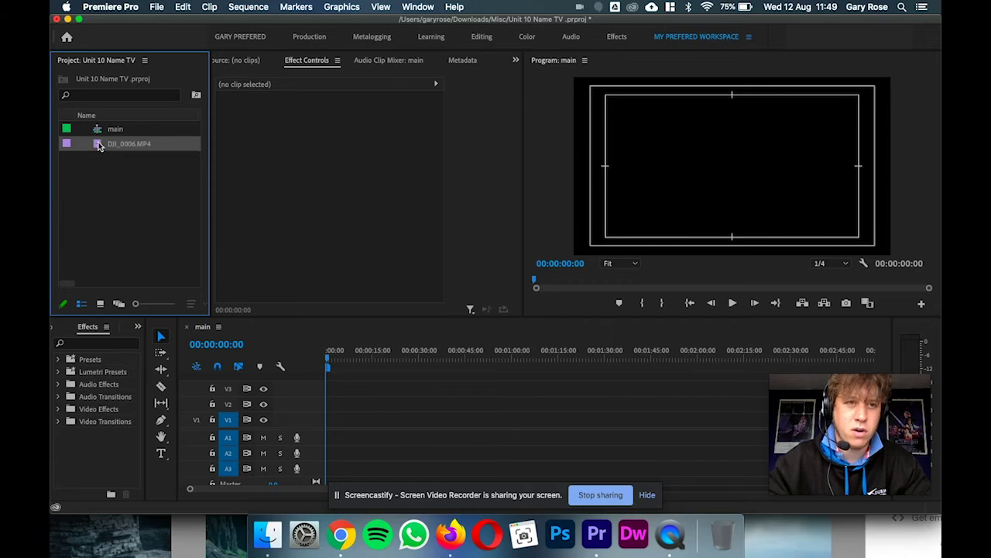
Create two new bins named FOOTAGE and MUSIC
right_click(129, 193)
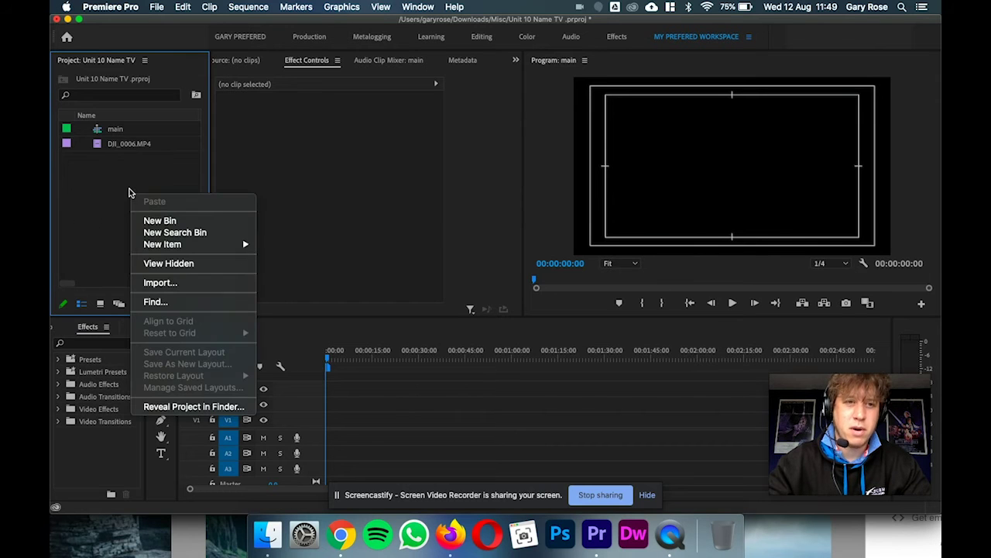
left_click(184, 224)
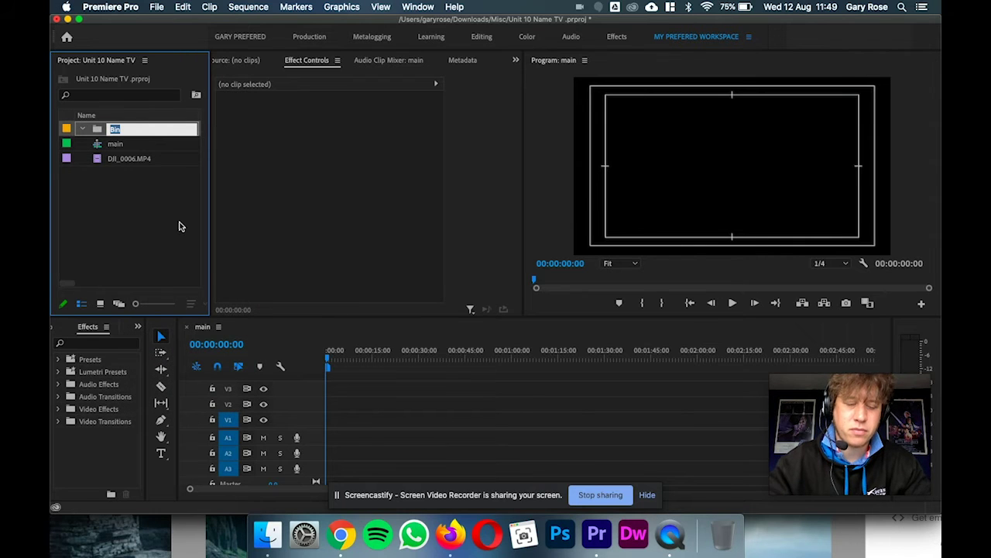
type("FOOTGAE")
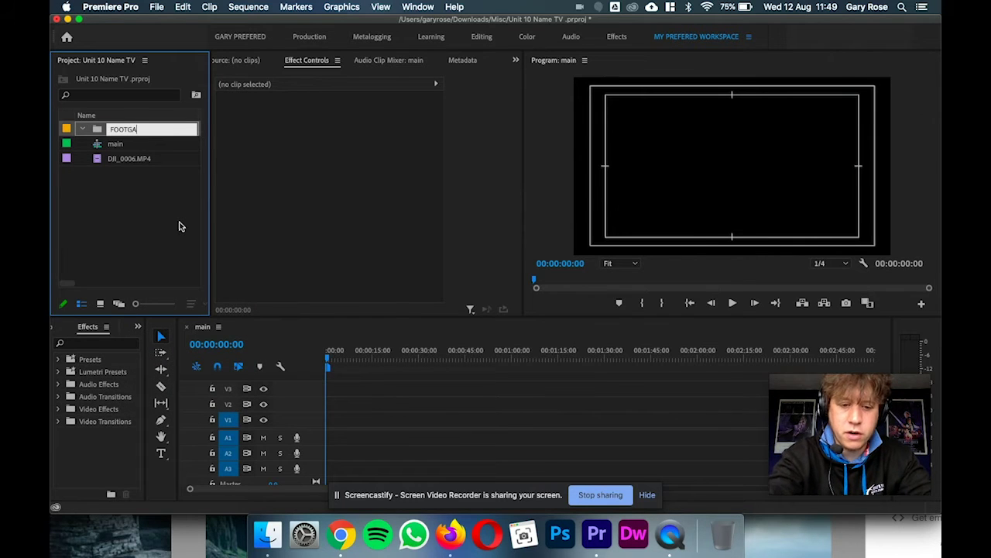
key("BackSpace")
type("G")
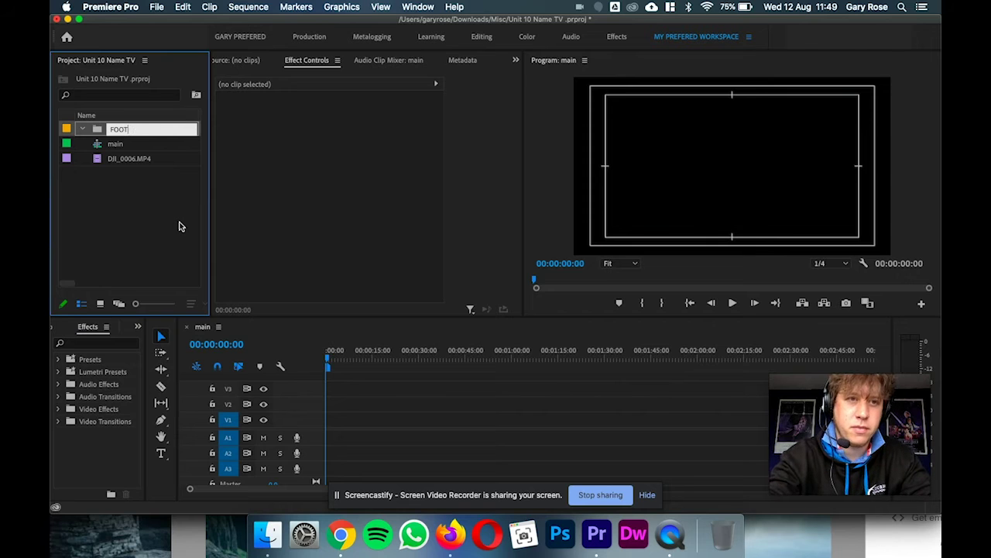
type("GE")
key("Return")
left_click(126, 213)
right_click(126, 214)
left_click(172, 240)
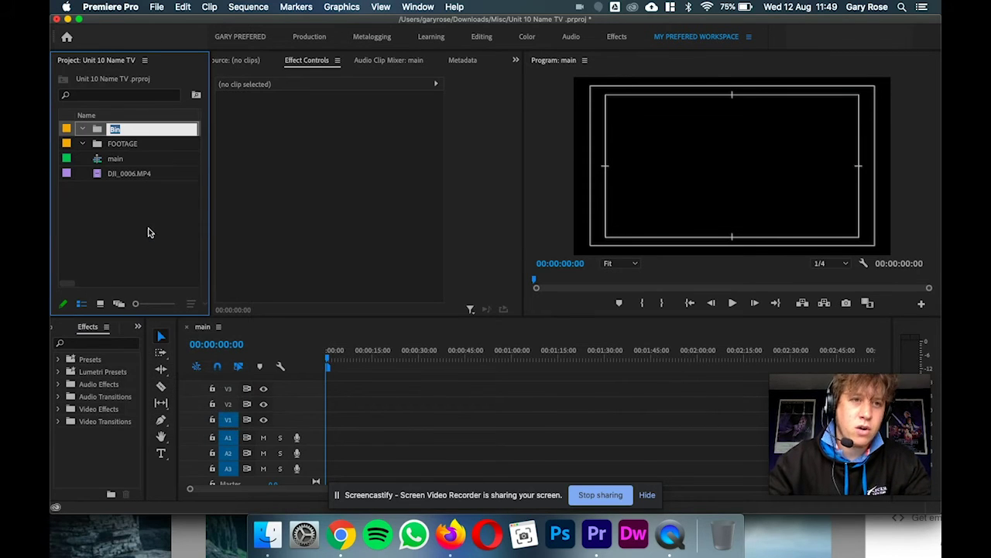
type("MUSIC")
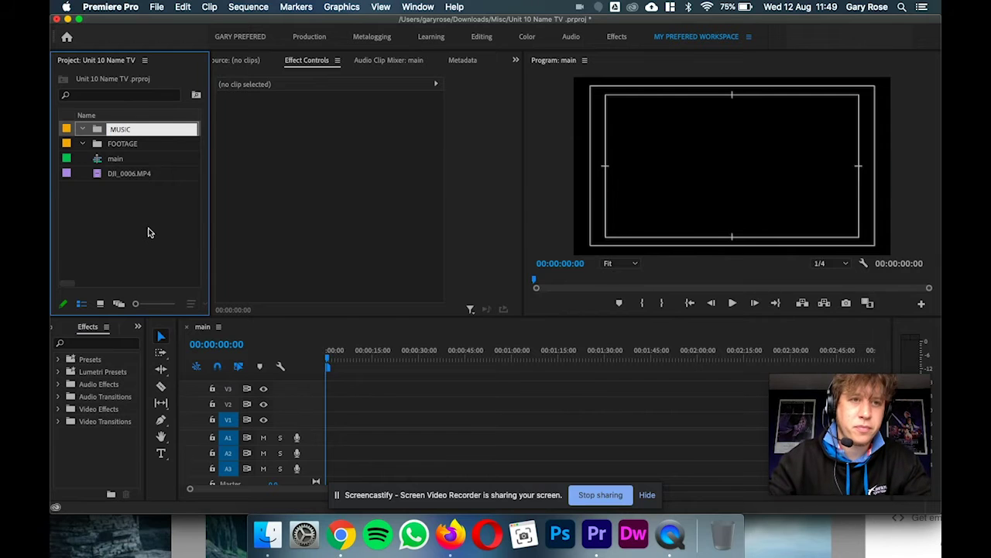
key("Return")
left_click(117, 232)
Create three more bins named GREEN SCREEN, DRONE FOOTAGE and BLOOPERS
right_click(156, 238)
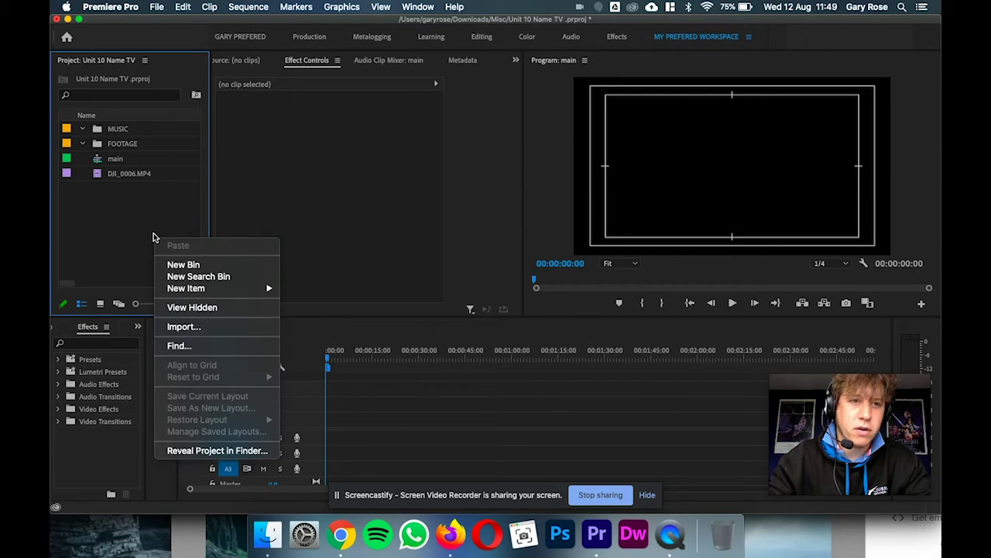
left_click(180, 264)
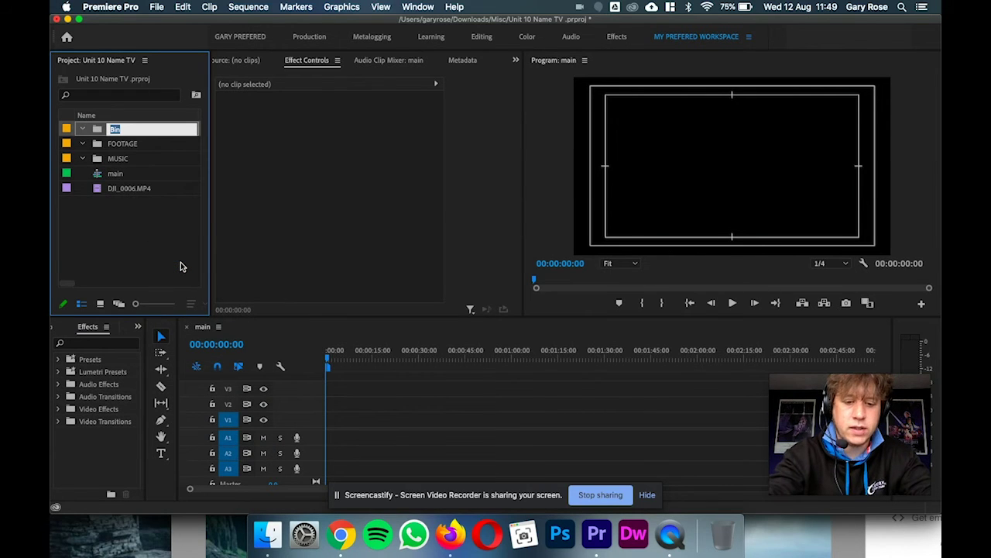
type("GREEN SCREEN")
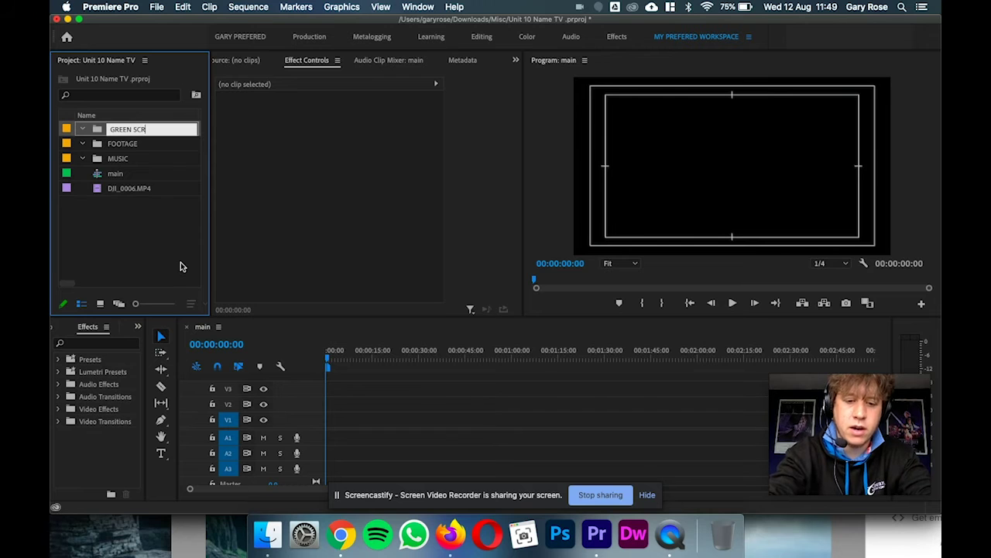
left_click(130, 229)
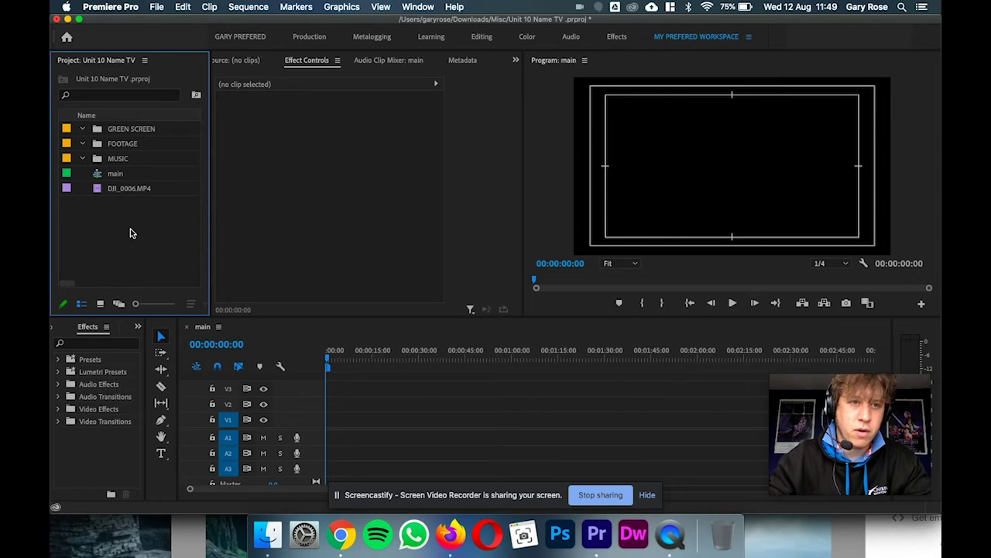
right_click(139, 232)
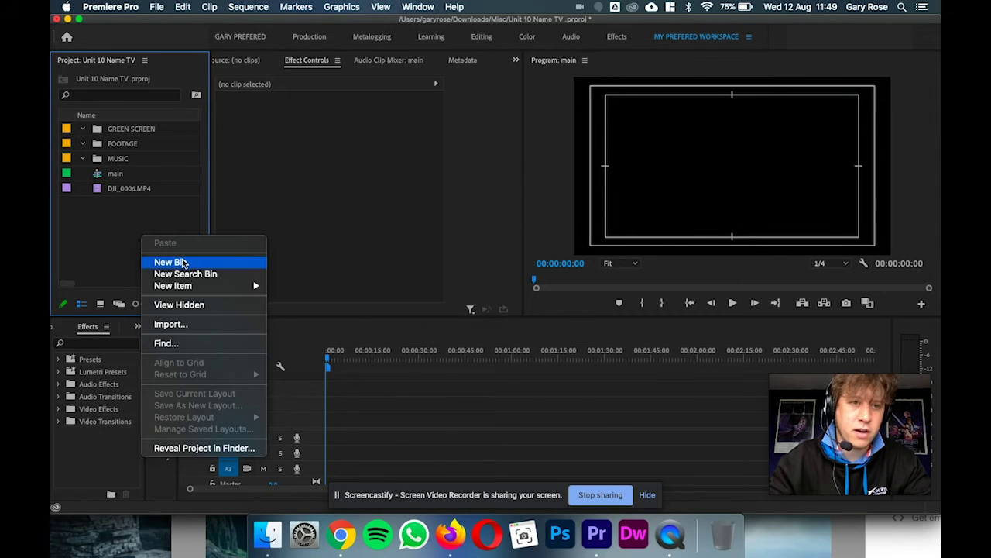
left_click(181, 261)
type("DRONE")
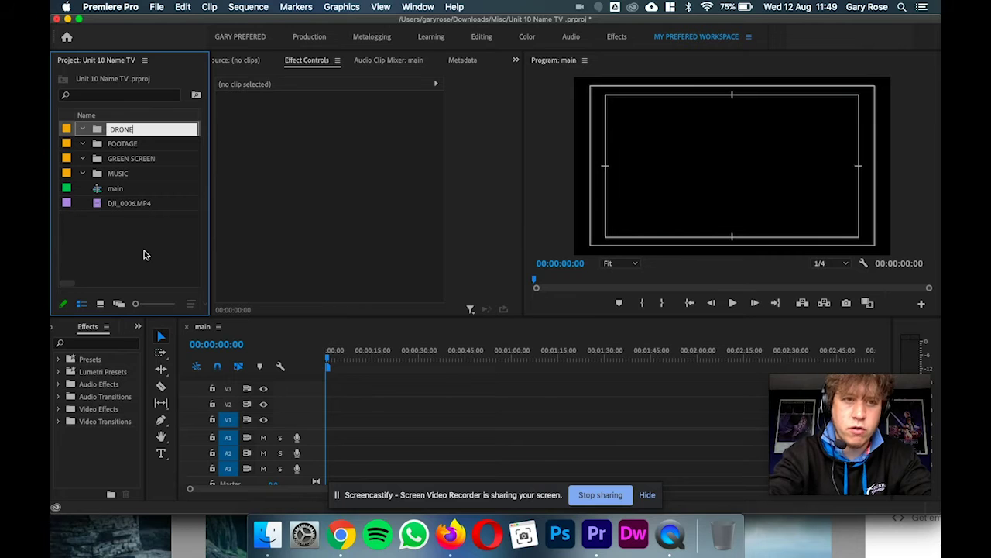
type(" FOOTAGE")
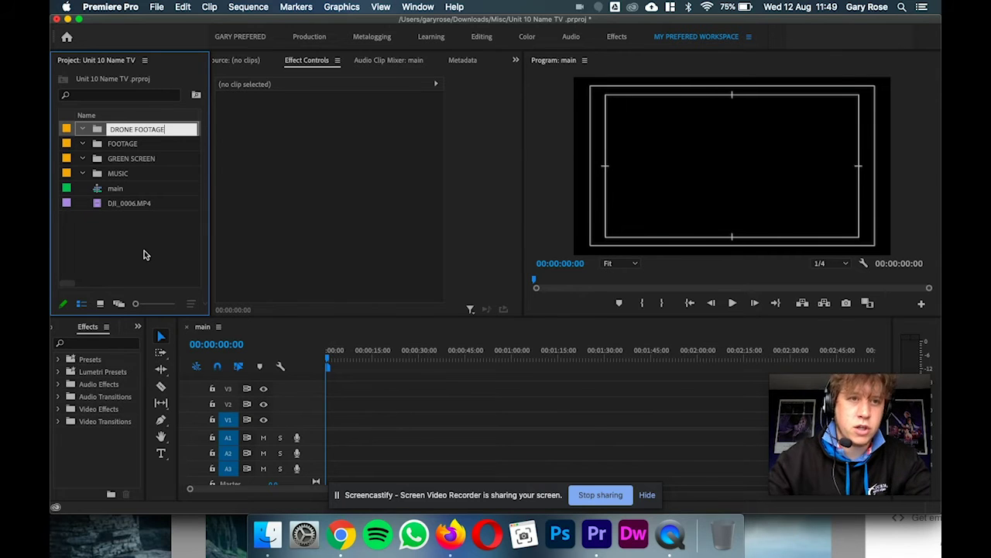
left_click(130, 227)
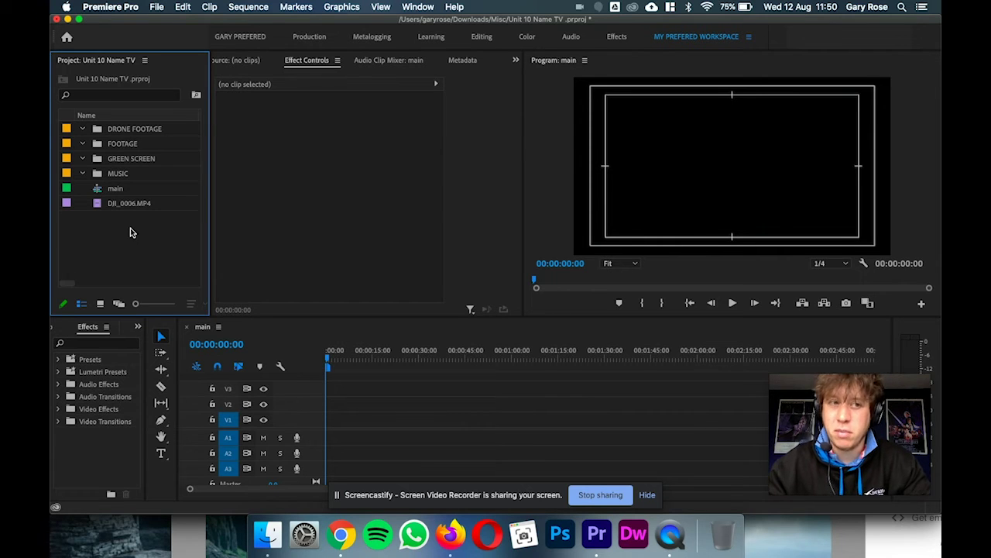
right_click(130, 230)
left_click(166, 265)
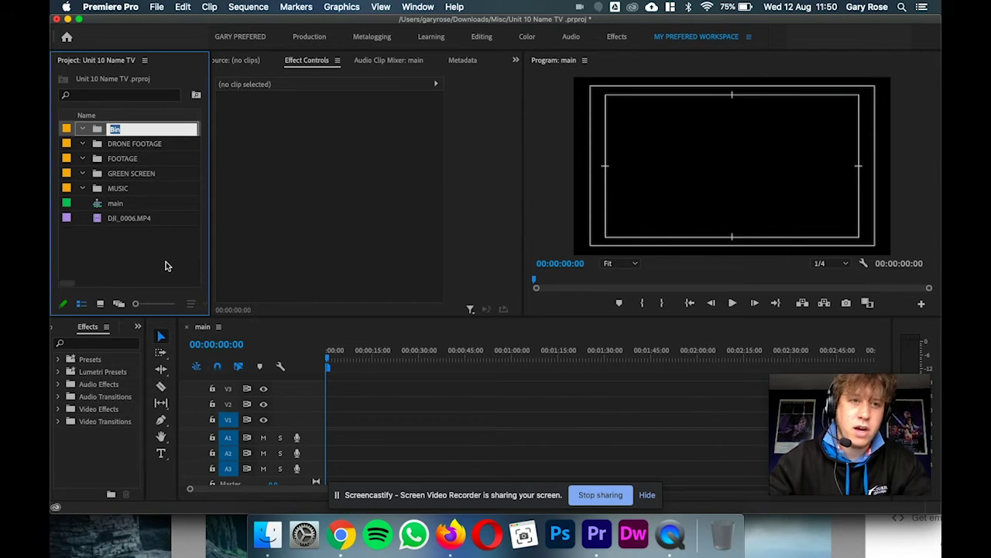
type("BLOOPERS")
key("Return")
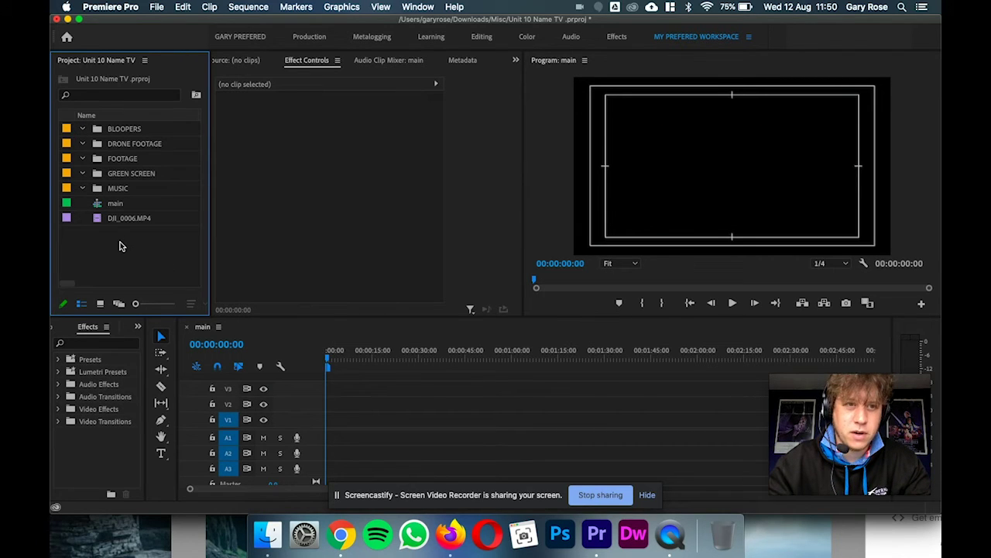
Drag DJI_0006.MP4 into the DRONE FOOTAGE bin and toggle the bin to confirm it's inside
left_click(98, 223)
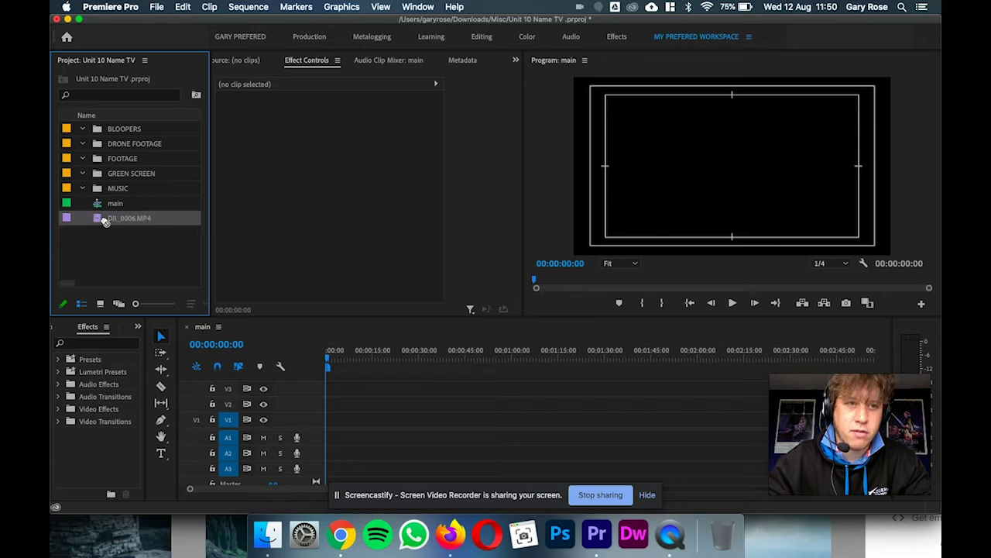
left_click_drag(114, 220, 99, 147)
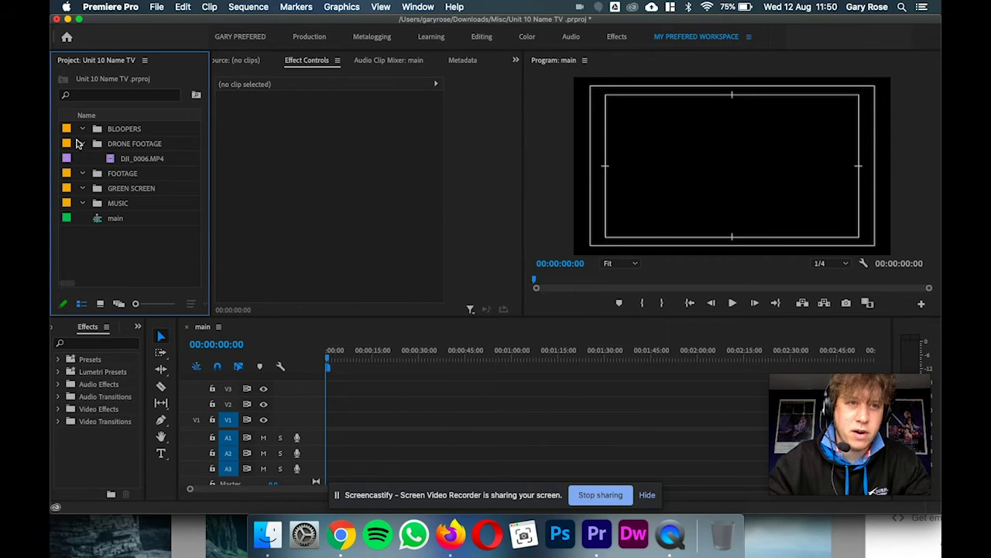
left_click(83, 144)
left_click(84, 144)
left_click(83, 144)
left_click(84, 144)
left_click(84, 144)
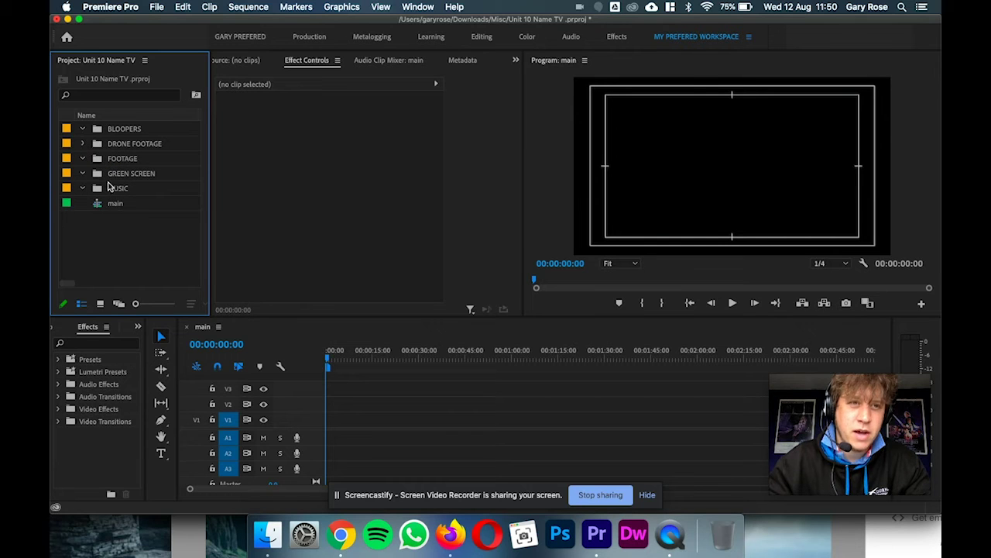
Import DJI_0003.MP4, DJI_0004.MP4 and DJI_0005.MP4 from the 100MEDIA folder
right_click(120, 227)
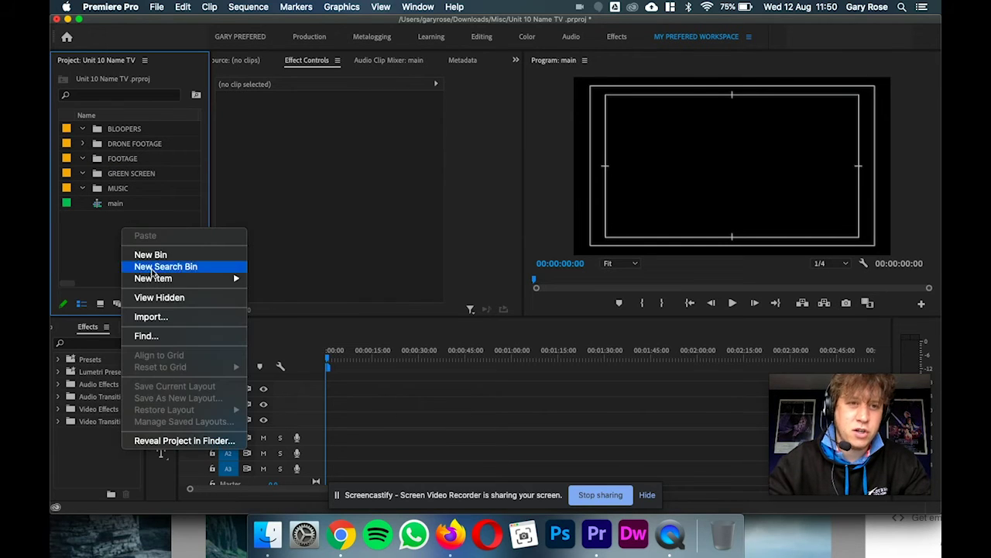
left_click(179, 316)
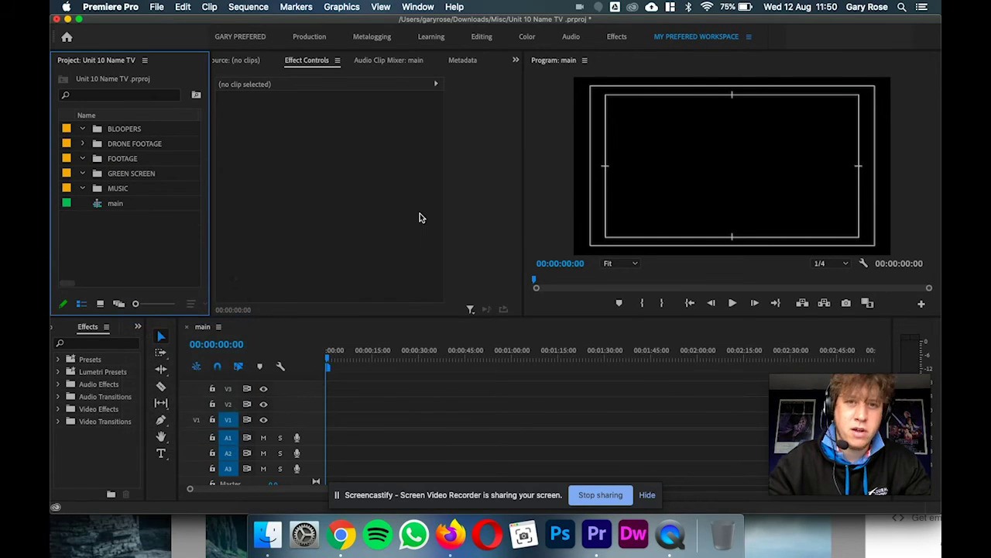
left_click_drag(618, 189, 447, 118)
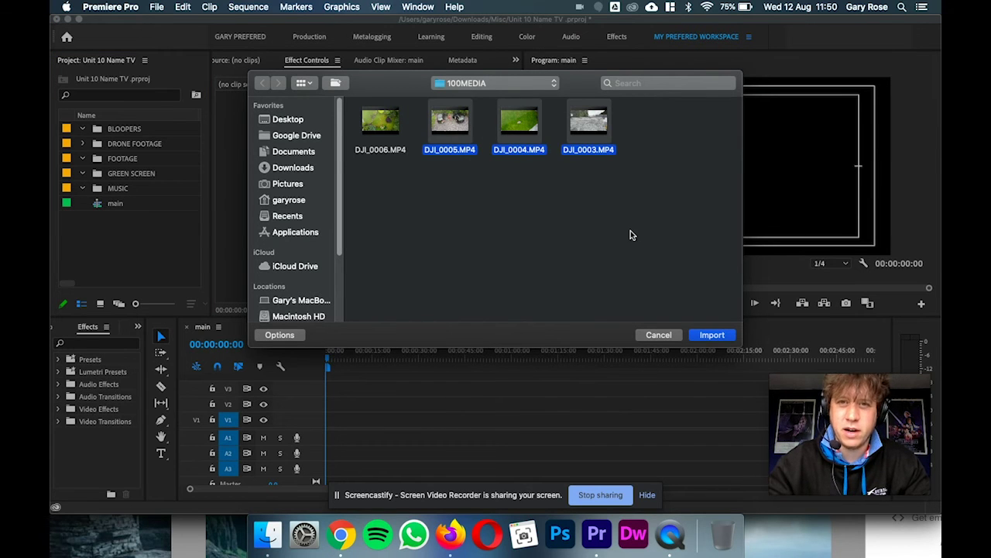
left_click_drag(671, 206, 451, 100)
left_click_drag(646, 191, 450, 122)
left_click(615, 188)
left_click(454, 133)
left_click(515, 132, "shift")
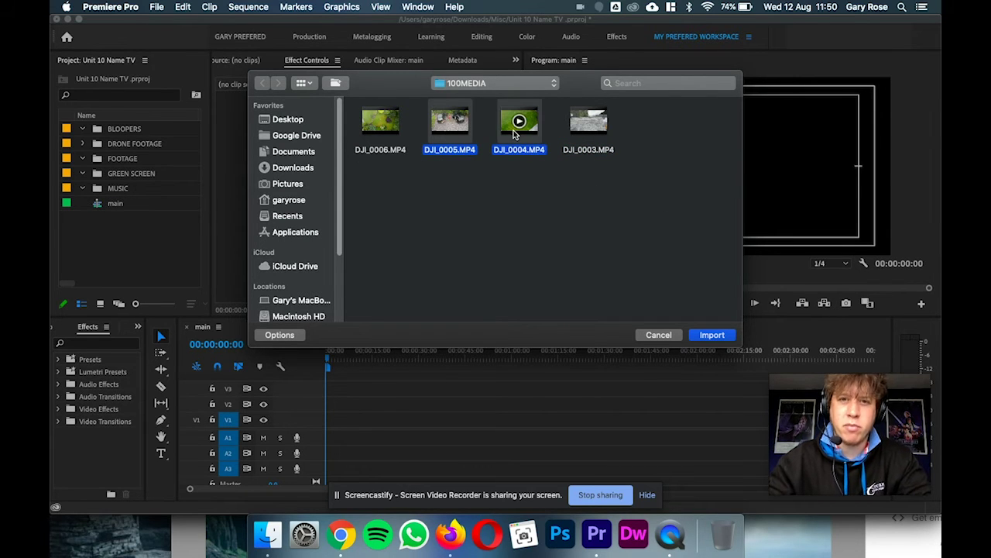
left_click(574, 173)
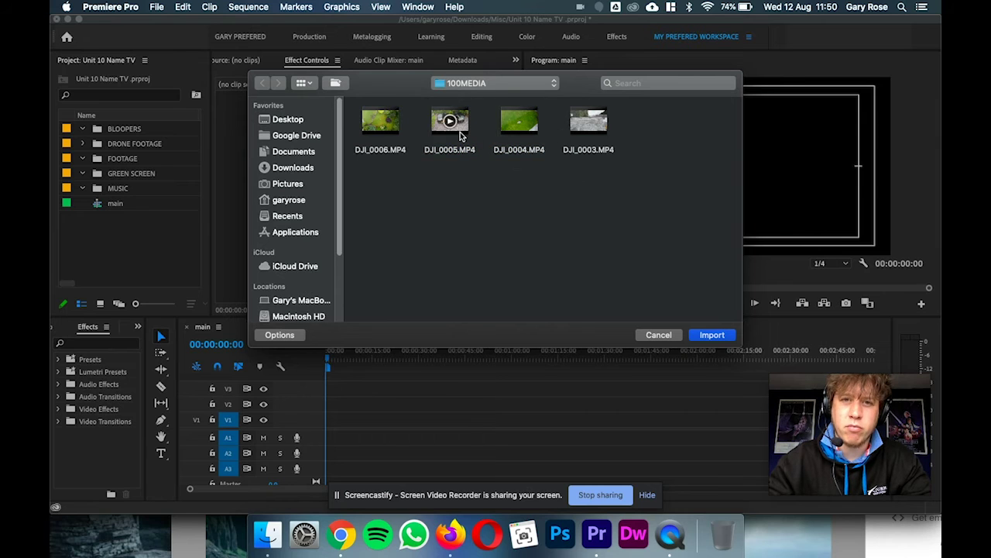
left_click(458, 131)
left_click(519, 128, "shift")
left_click(578, 129, "shift")
left_click(581, 199)
left_click(437, 130)
left_click(586, 124, "super")
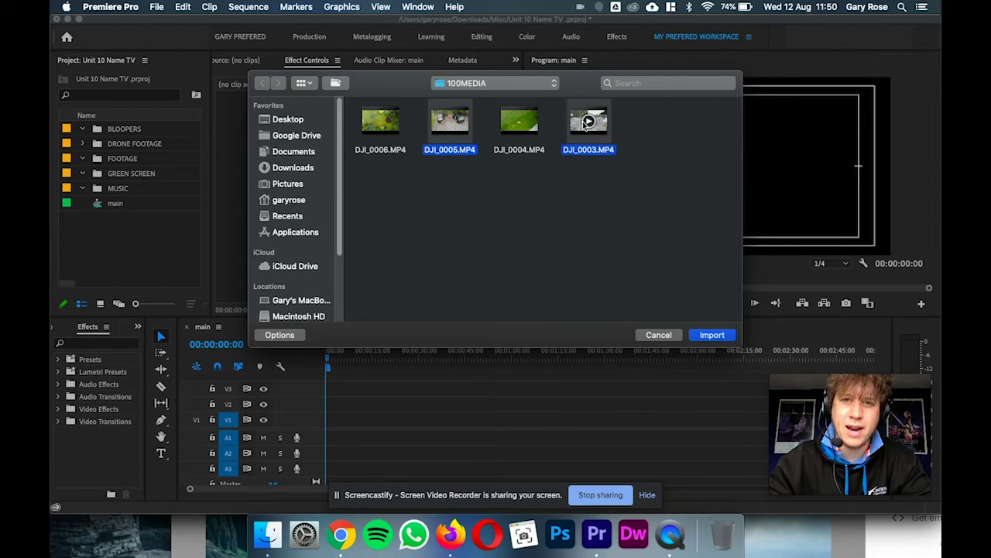
left_click(568, 176)
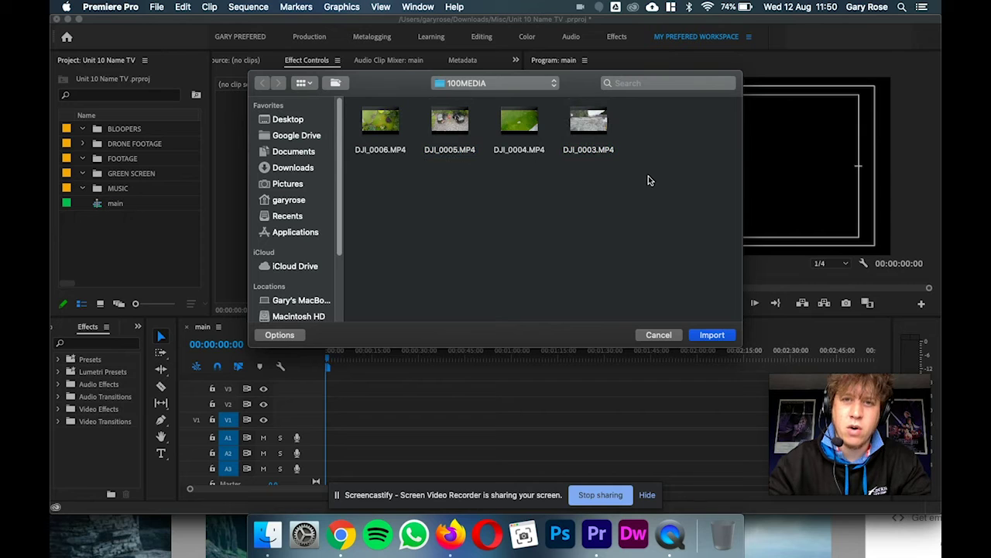
left_click_drag(649, 179, 442, 113)
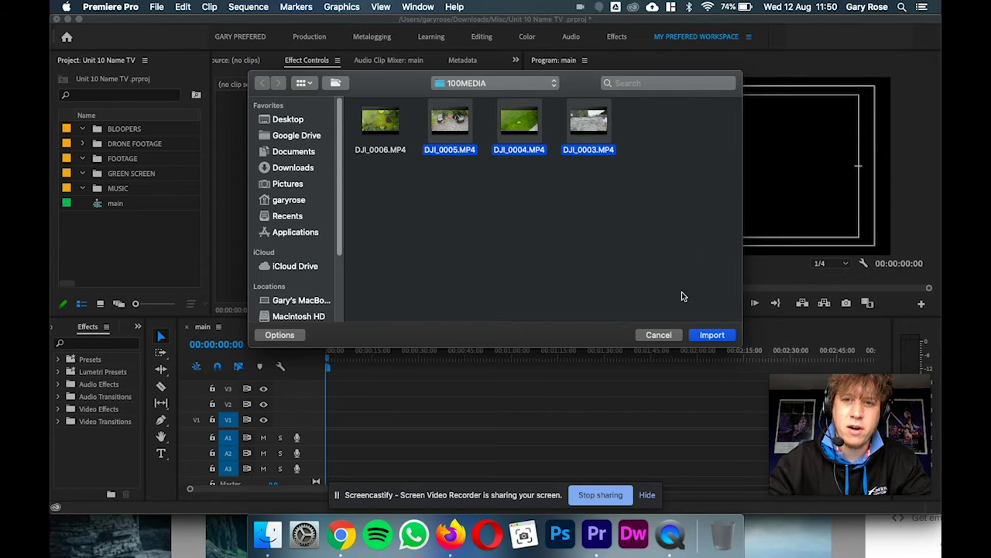
left_click(701, 335)
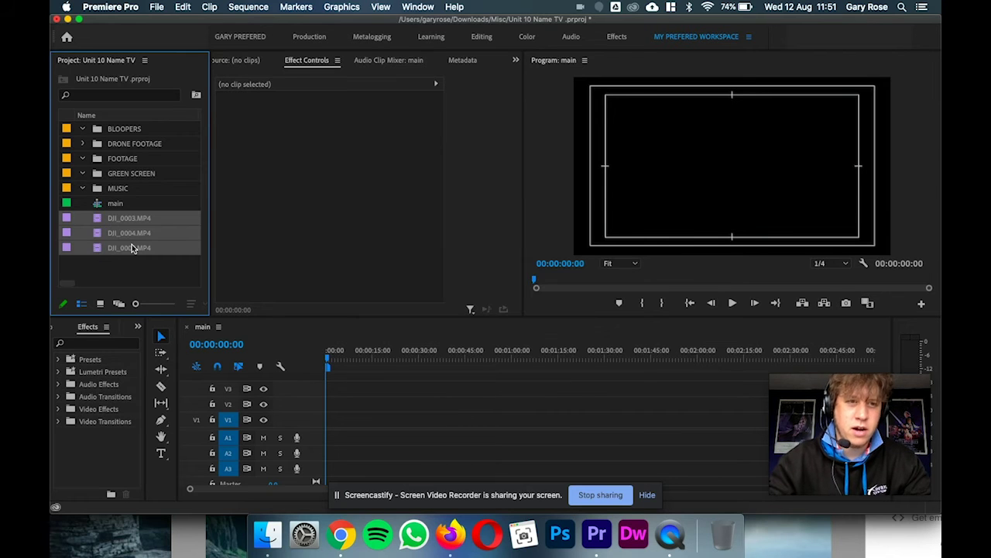
Move DJI_0003, DJI_0004 and DJI_0005 into the DRONE FOOTAGE bin and expand it
left_click(135, 264)
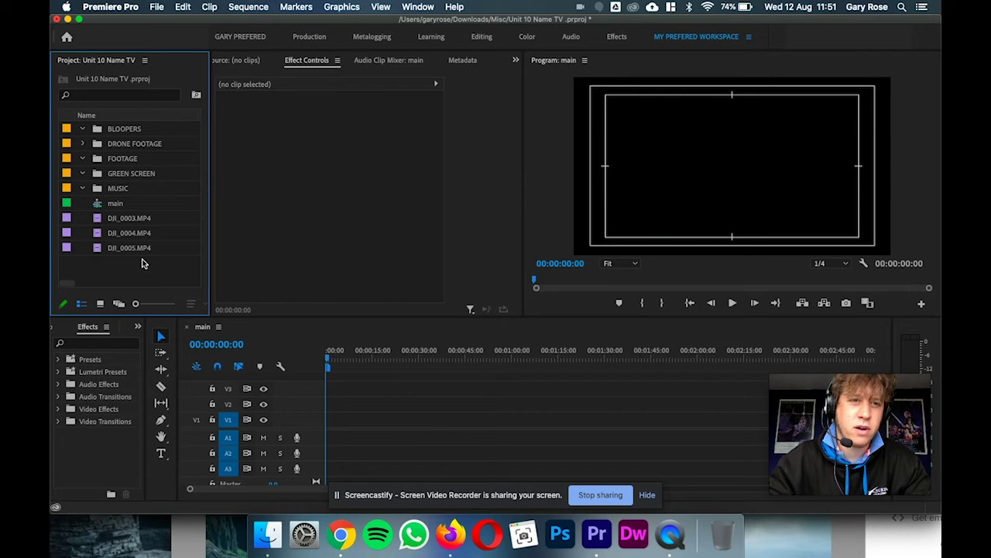
left_click_drag(153, 273, 115, 150)
left_click(84, 144)
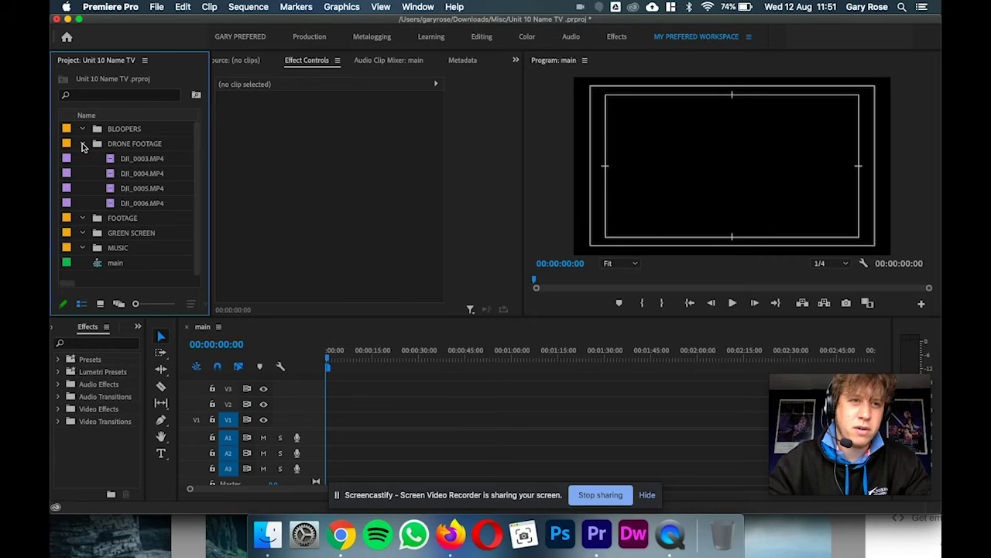
left_click(113, 205)
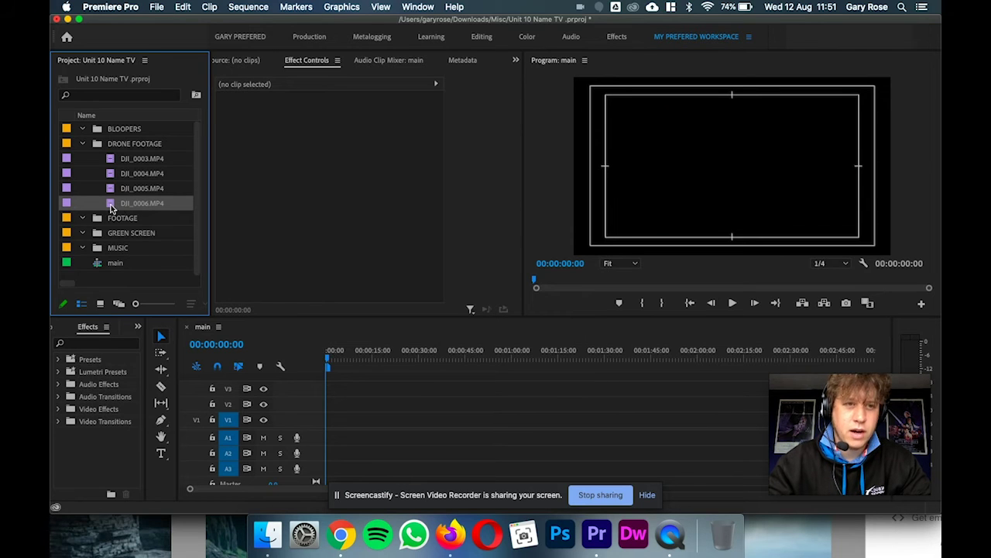
Put DJI_0006.MP4 on the main sequence keeping its settings, then scrub to 00:00:33:05
left_click_drag(110, 206, 372, 405)
left_click(589, 293)
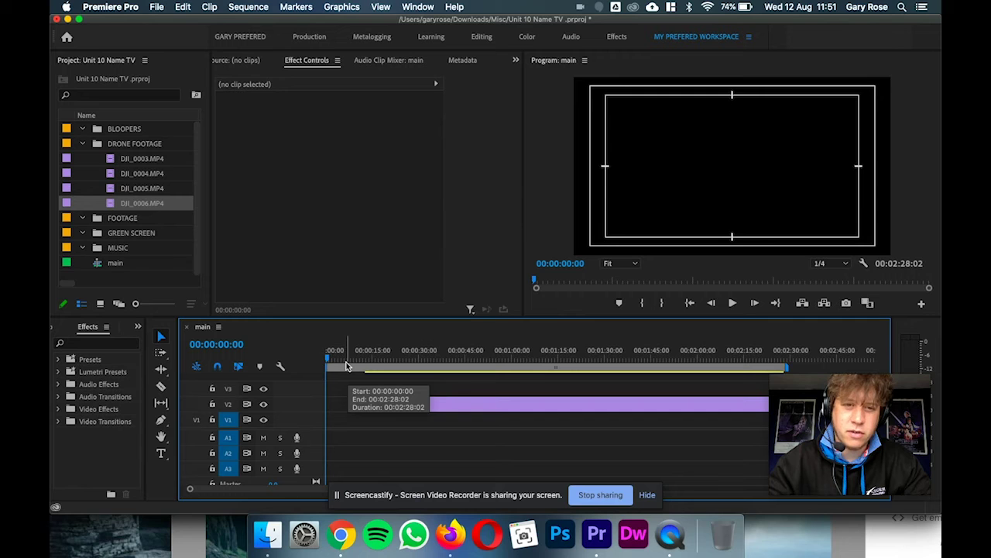
left_click_drag(348, 361, 527, 373)
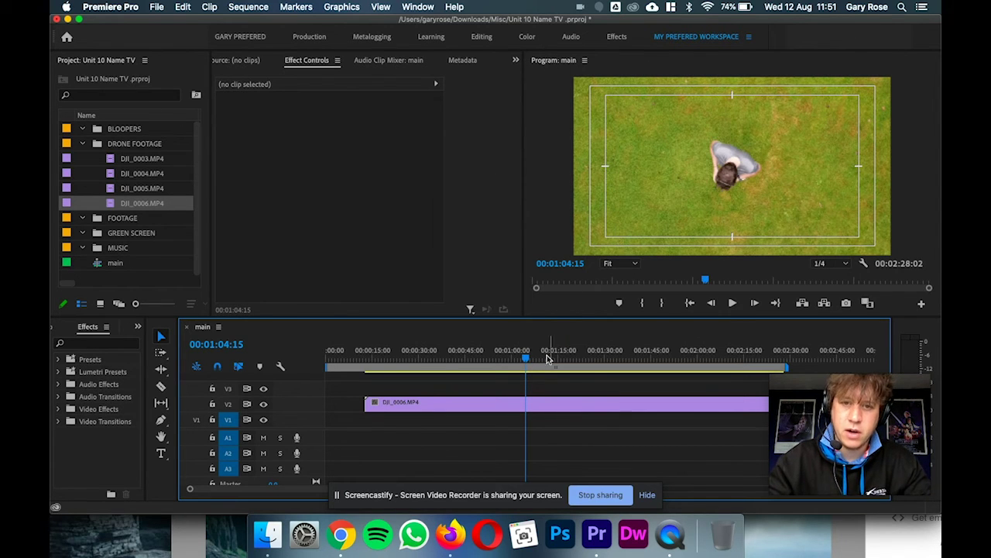
left_click_drag(550, 357, 493, 359)
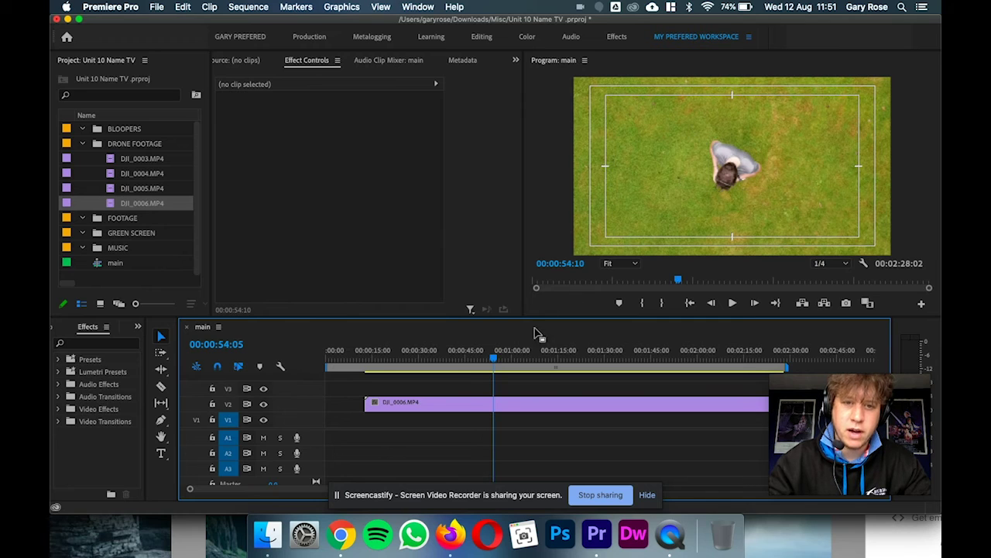
mouse_move(498, 359)
left_mouse_down()
mouse_move(481, 360)
mouse_move(520, 361)
mouse_move(497, 369)
left_mouse_up()
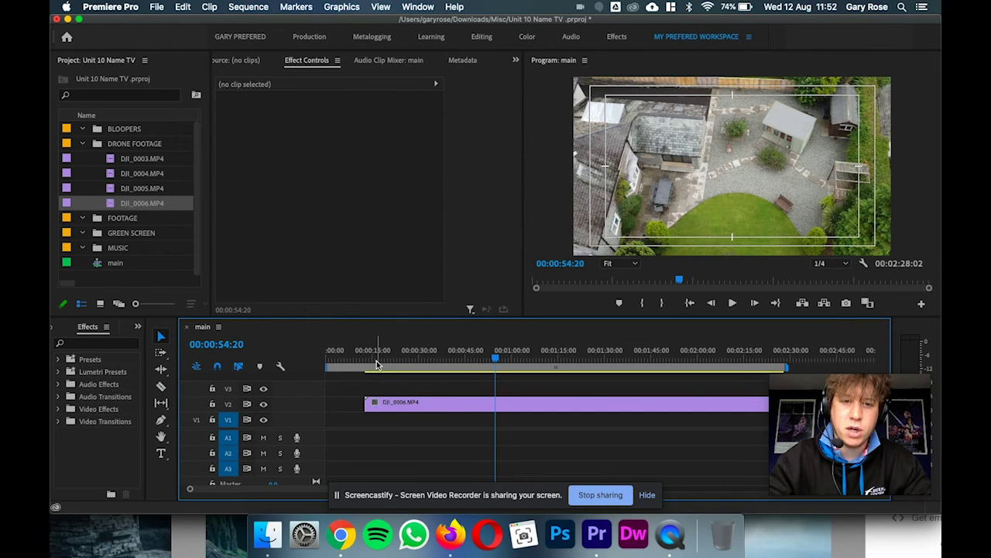
left_click_drag(377, 364, 426, 371)
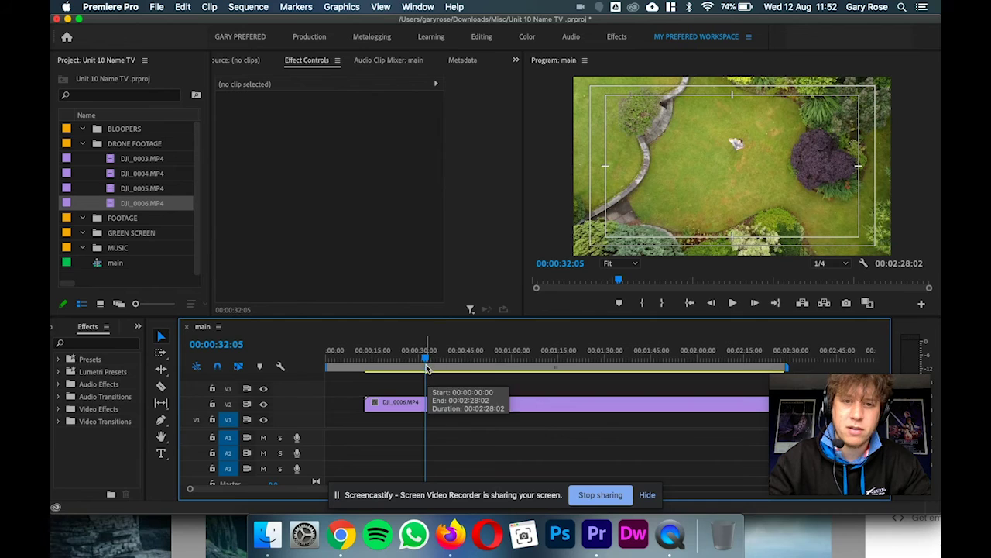
left_click_drag(426, 363, 452, 363)
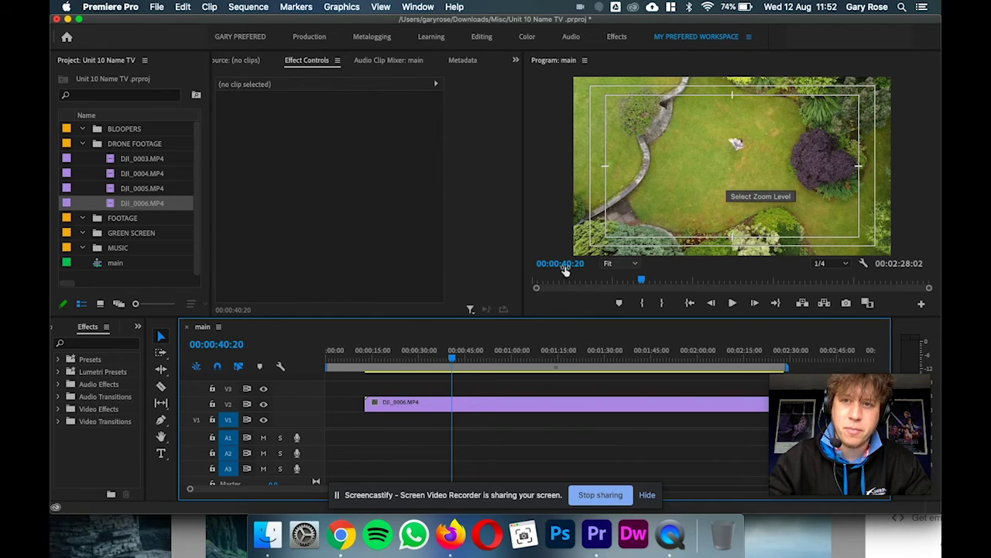
left_click_drag(451, 359, 428, 362)
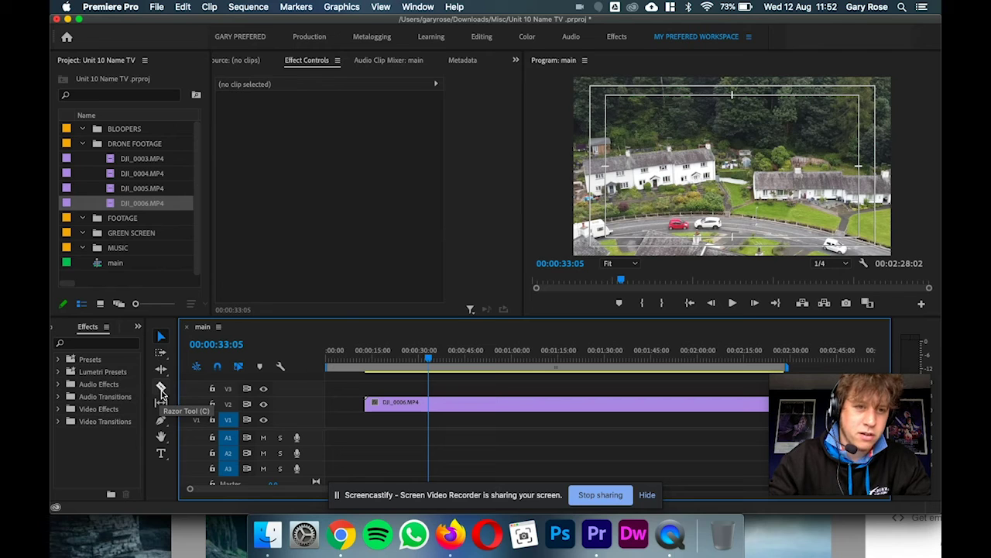
Razor DJI_0006.MP4 at 00:00:33:05 and three later points, then return to the Selection Tool
left_click(161, 388)
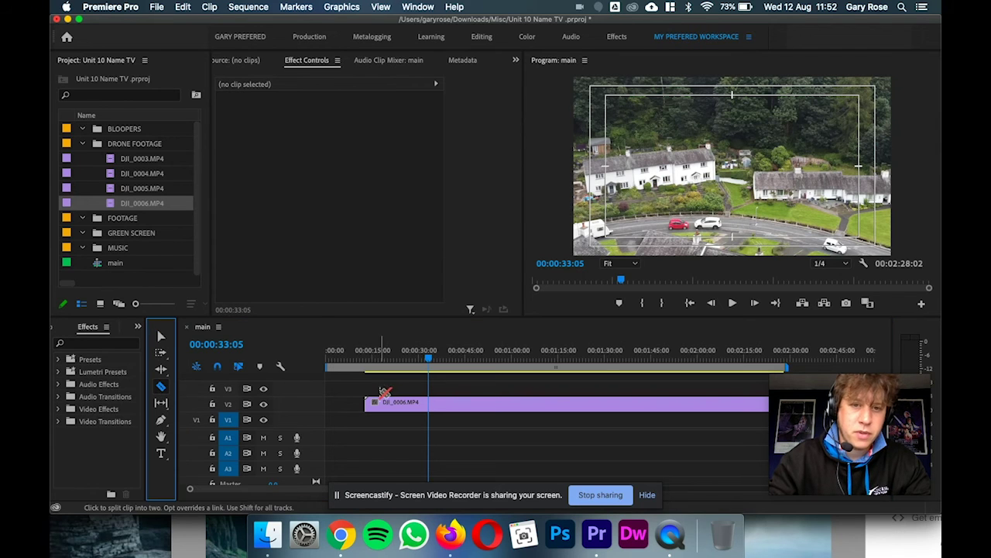
left_click(433, 403)
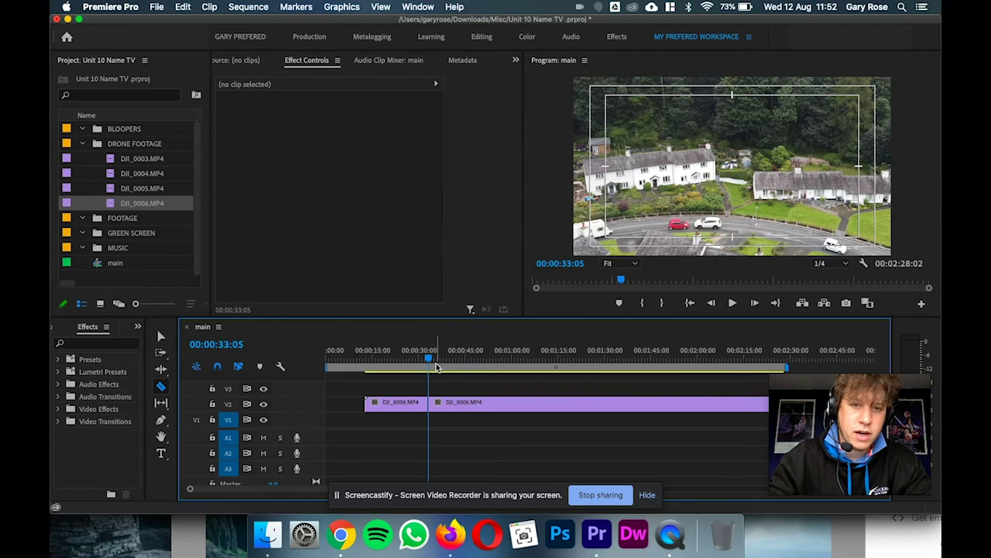
left_click_drag(428, 360, 586, 369)
left_click(482, 408)
left_click(559, 402)
left_click(583, 402)
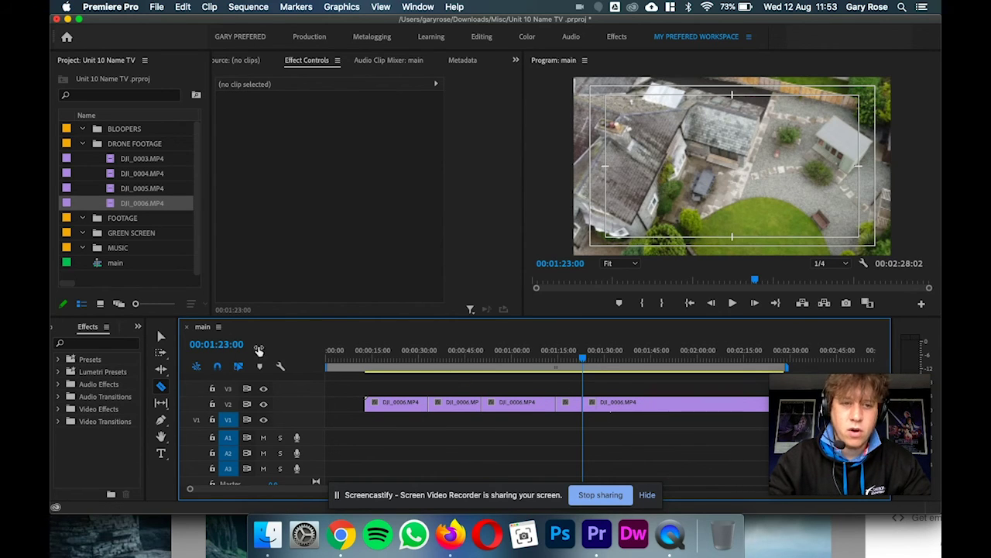
left_click(161, 336)
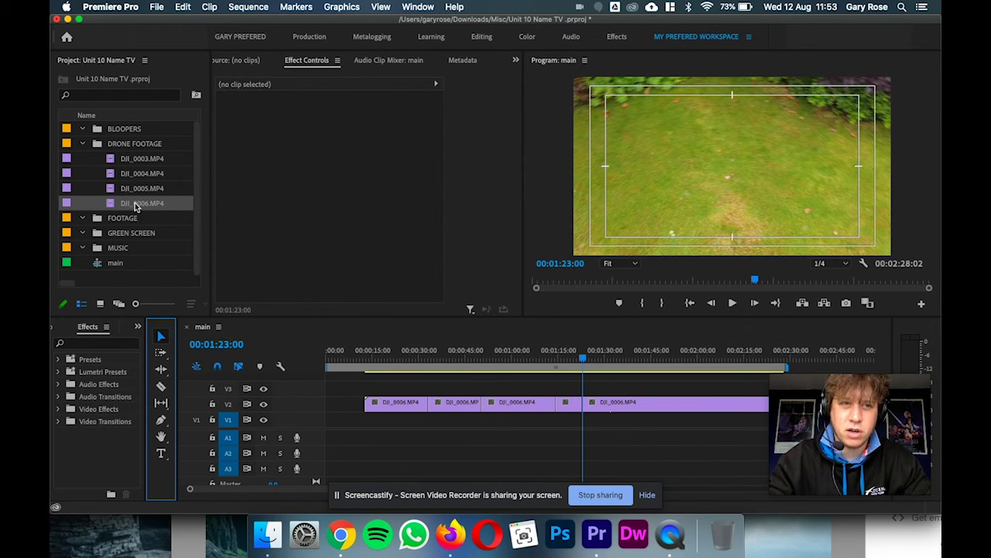
Place a copy of DJI_0006.MP4 on track V3, then delete it
left_click_drag(134, 208, 366, 387)
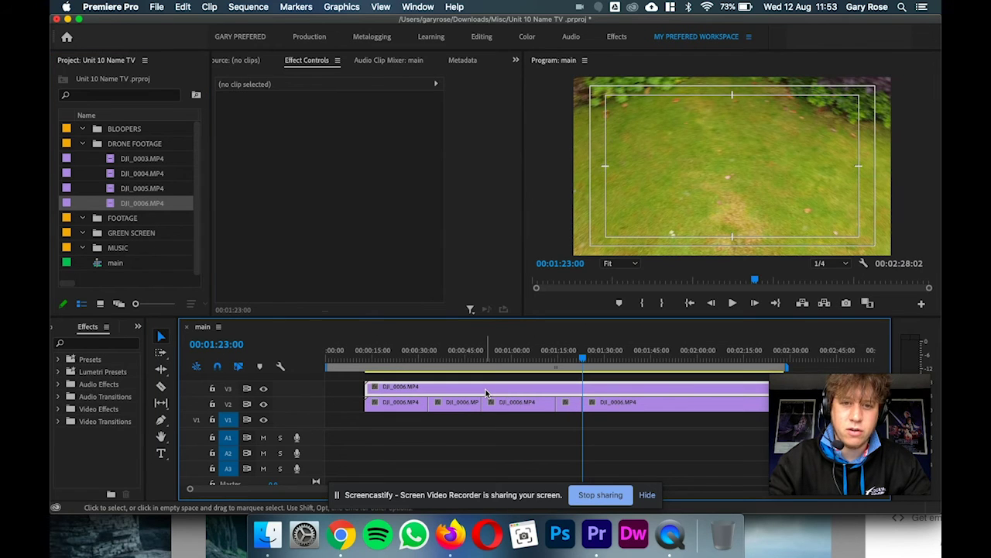
left_click(486, 394)
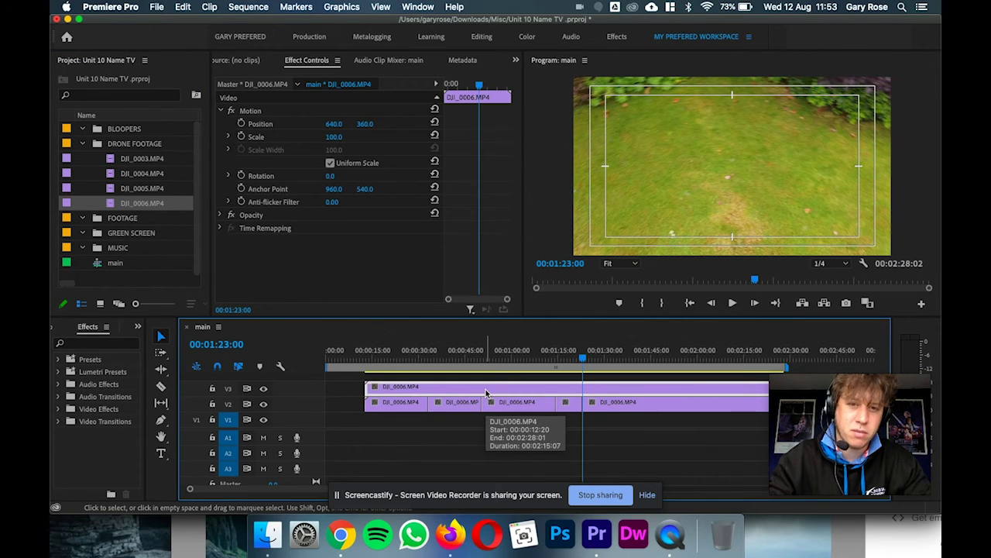
key("Delete")
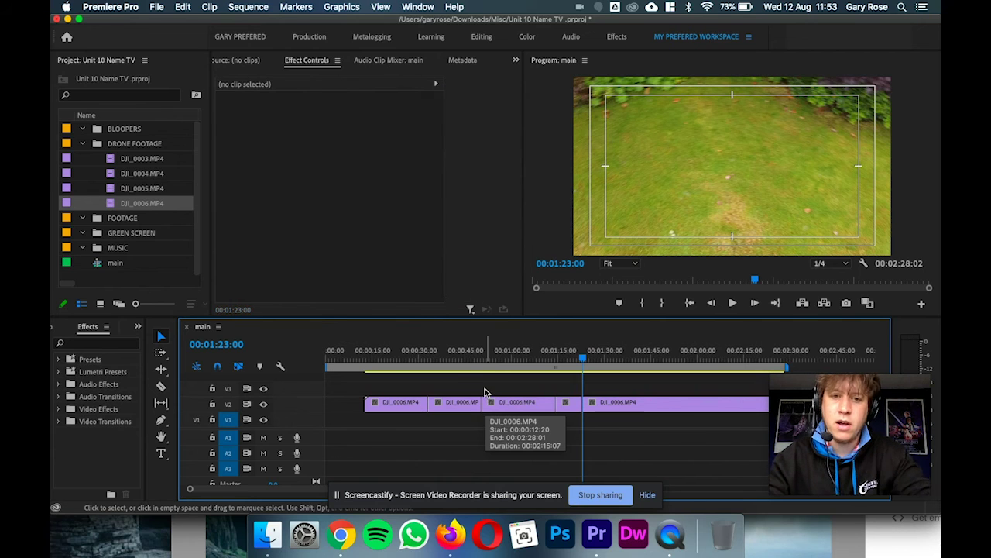
Delete the third clip piece near 00:00:55:05 and slide the later pieces left
left_click_drag(455, 358, 498, 364)
left_click(500, 406)
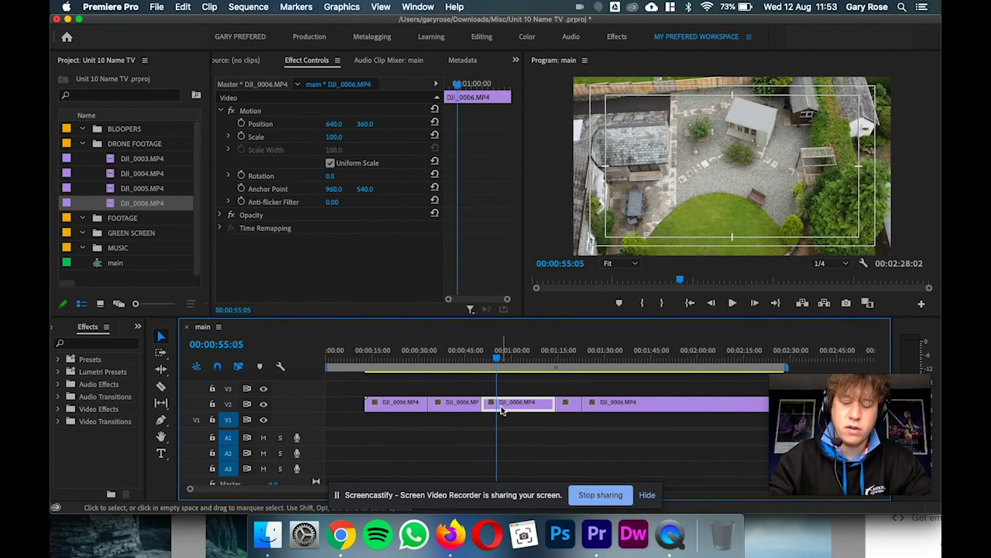
key("Delete")
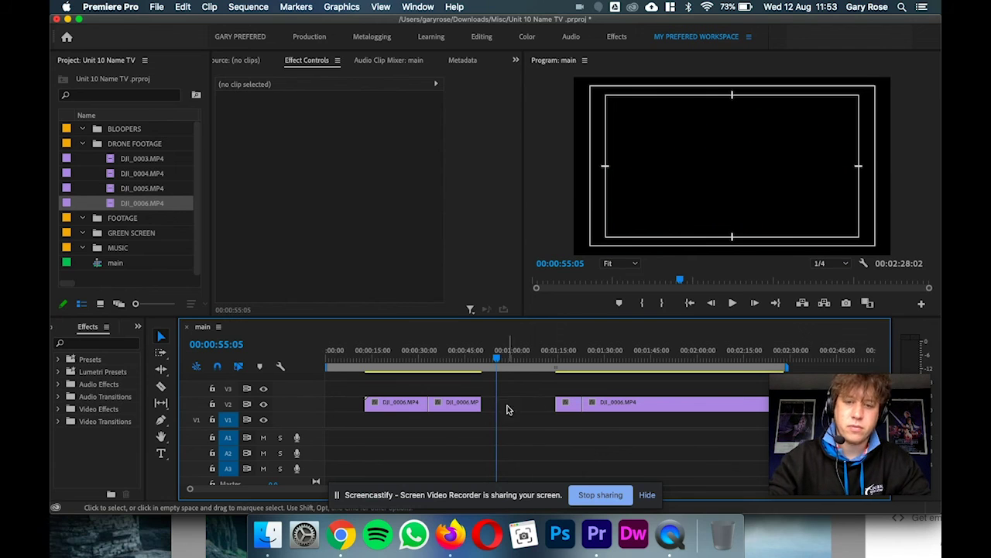
left_click_drag(563, 409, 489, 408)
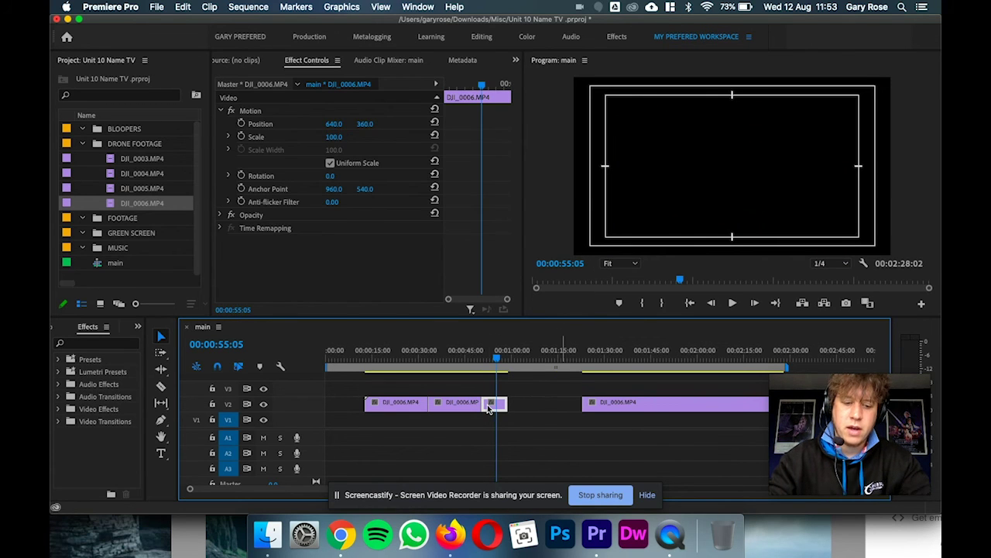
mouse_move(569, 406)
left_mouse_down()
mouse_move(500, 411)
mouse_move(572, 411)
left_mouse_up()
Ripple delete the empty gap on V1 so the later pieces slide left
right_click(519, 409)
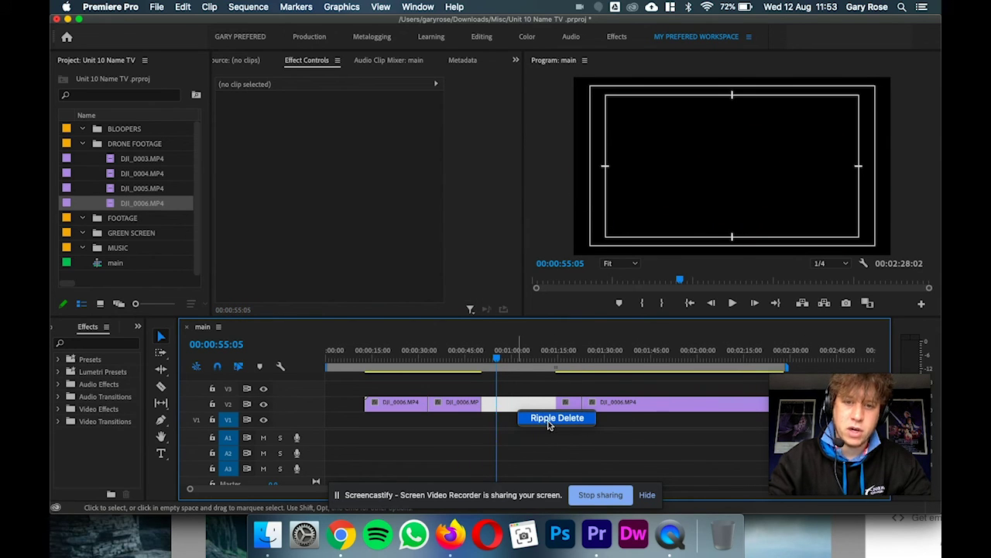
left_click(523, 409)
right_click(526, 410)
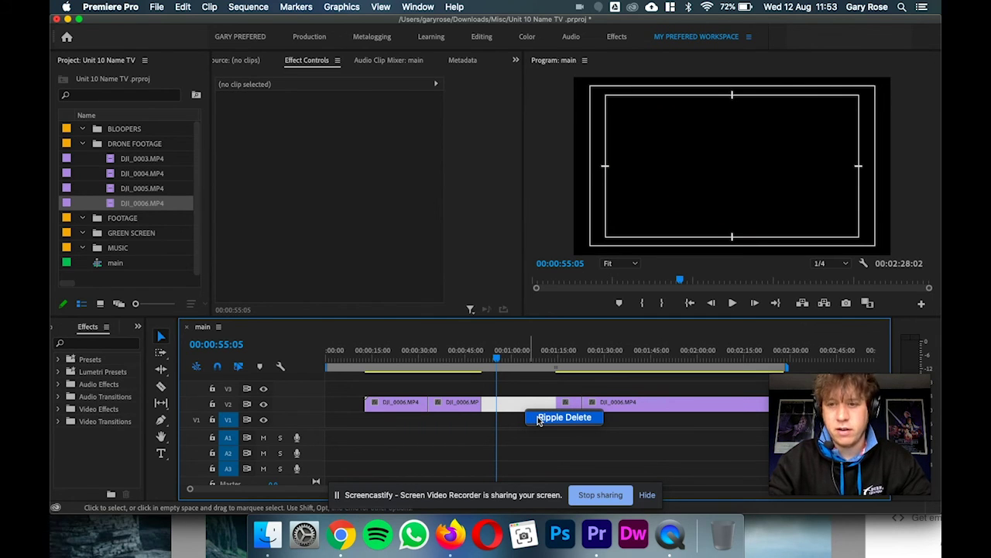
left_click(539, 418)
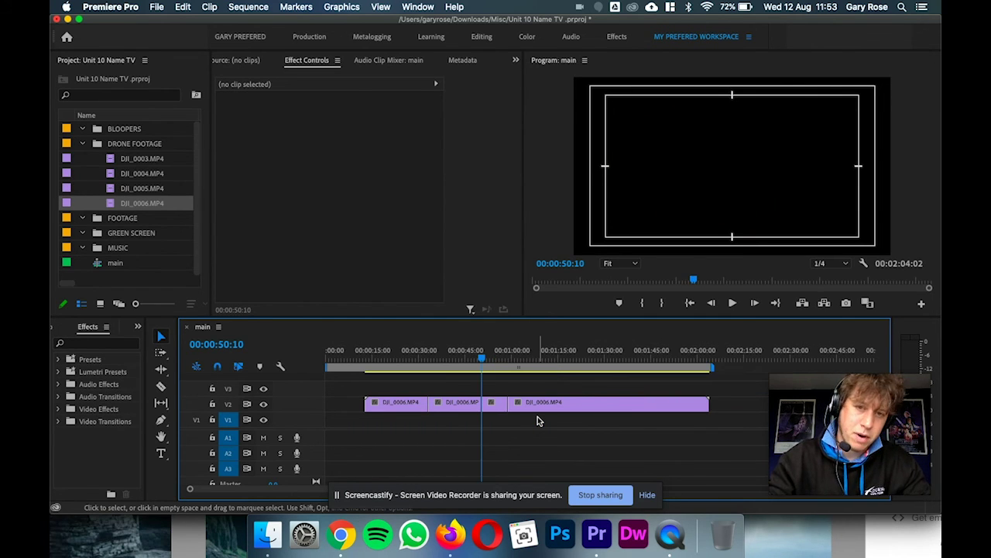
Scrub the playhead from 00:00:49:10 through the sequence to check the join
left_click(480, 358)
left_click_drag(480, 359, 501, 360)
left_click_drag(416, 367, 533, 375)
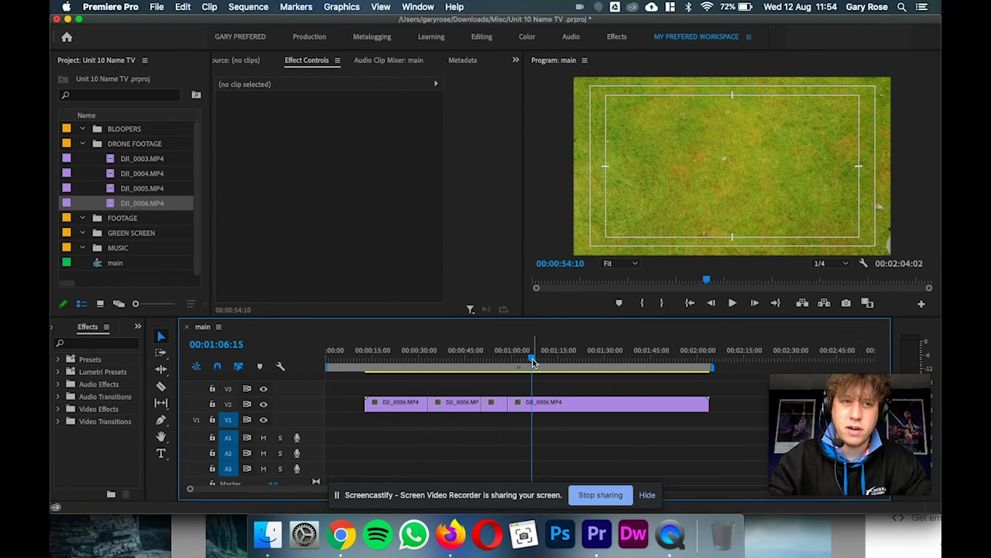
Collapse the DRONE FOOTAGE bin and return to the Selection Tool
left_click(86, 161)
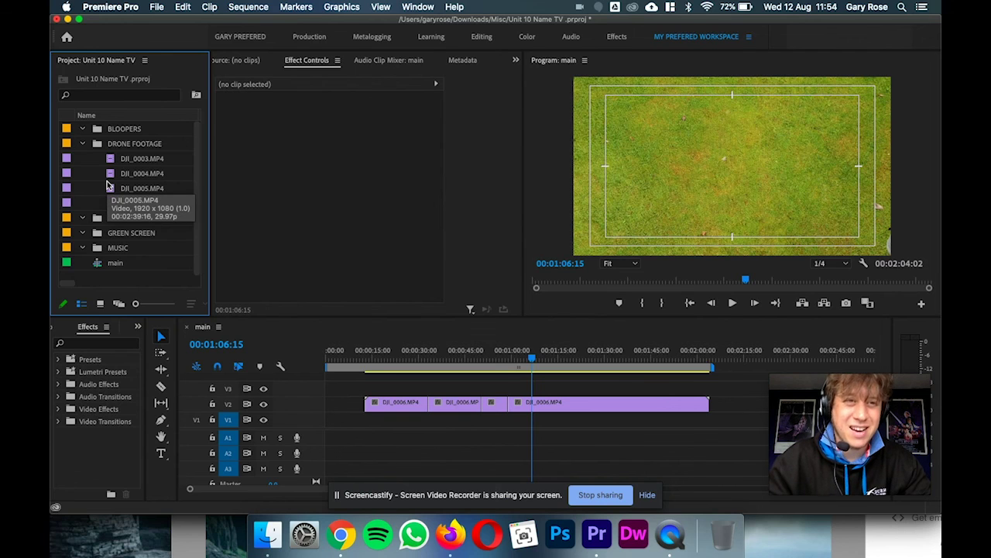
left_click(82, 145)
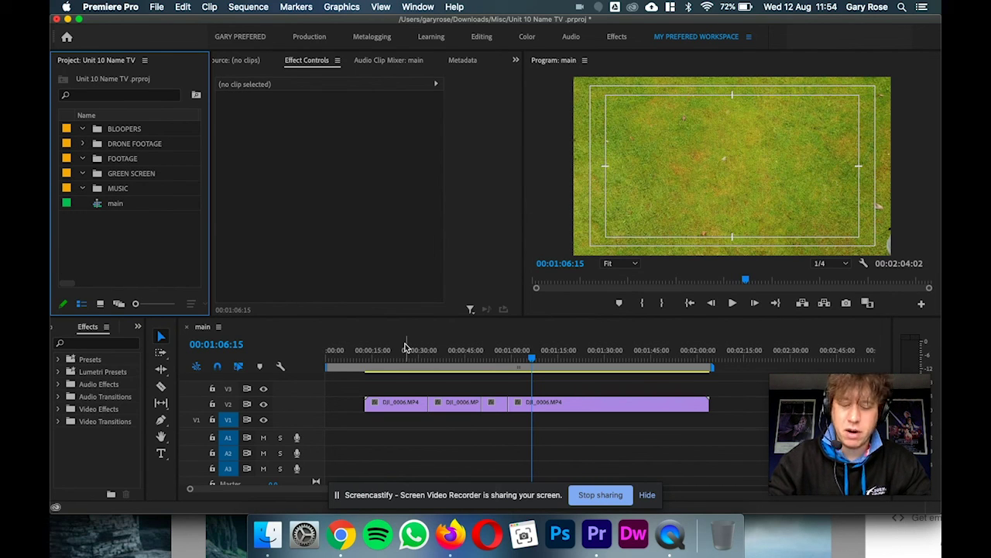
left_click(163, 387)
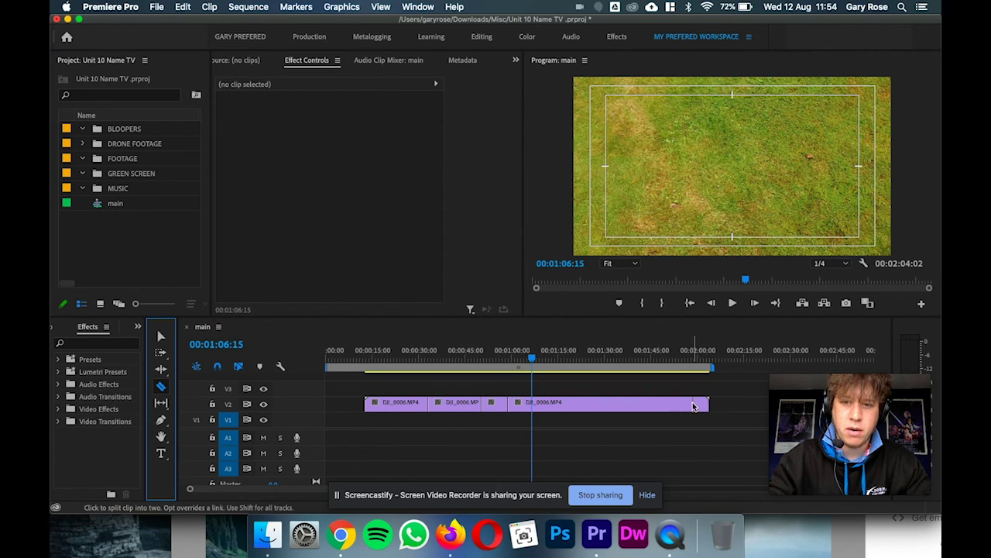
left_click(160, 335)
Move the short final drone clip piece to the start of V1 and preview it
left_click(699, 408)
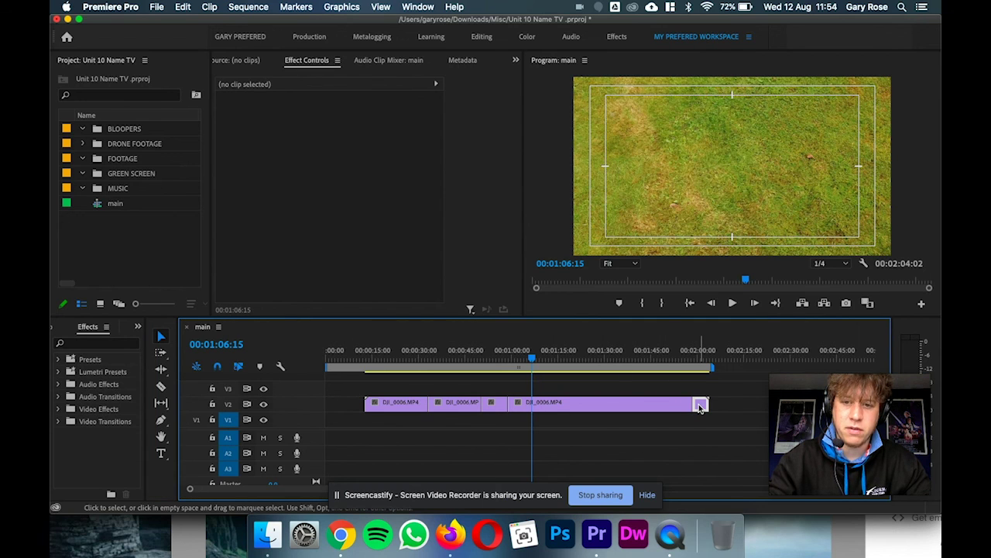
left_click_drag(699, 407, 359, 408)
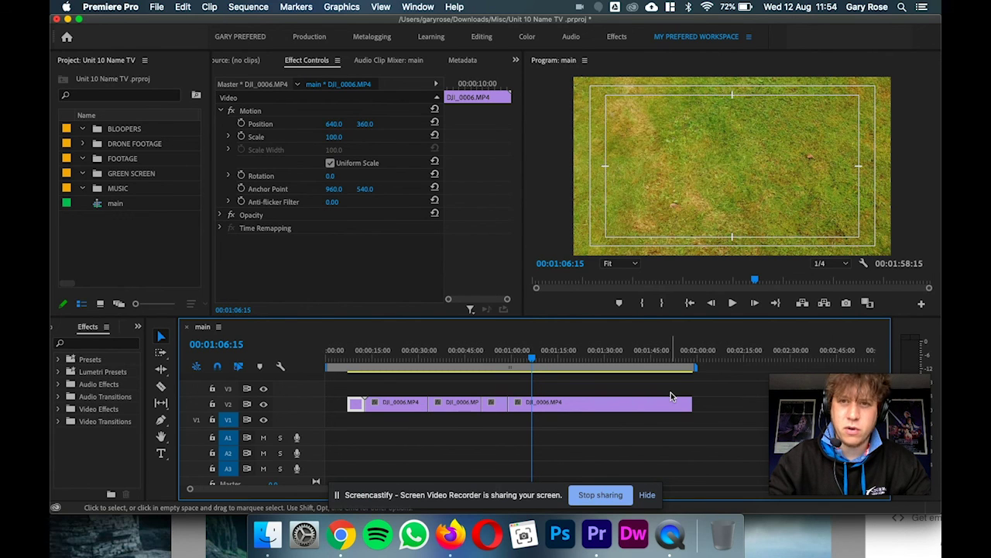
left_click(370, 365)
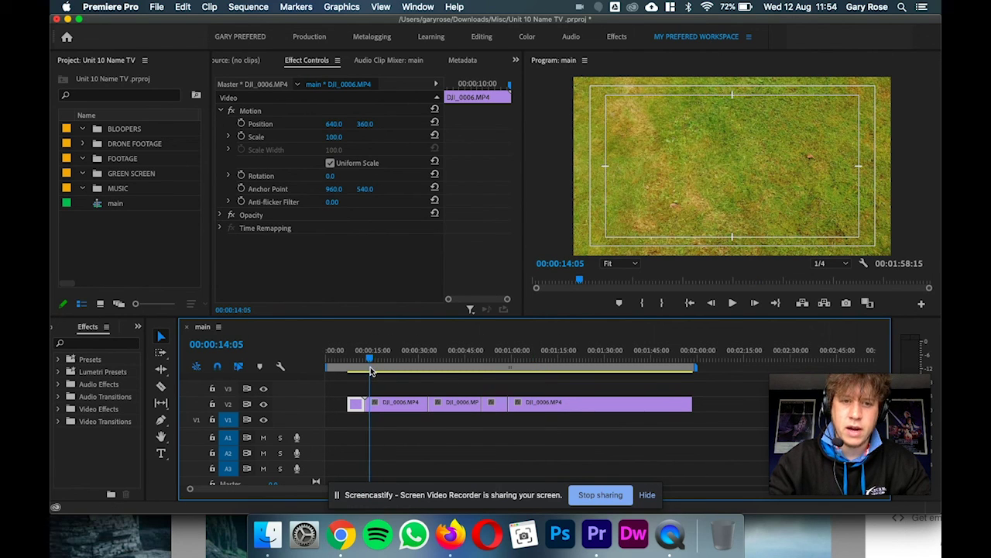